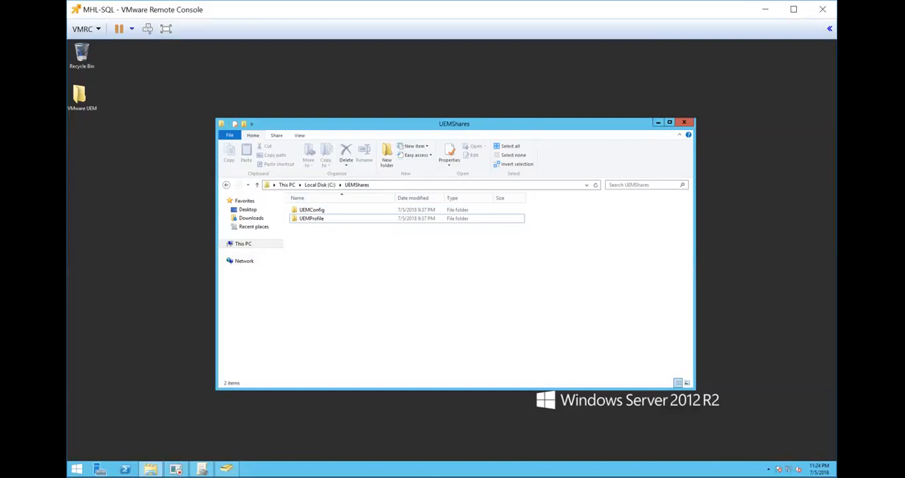
Open the security settings in the properties of the UEMConfig folder.
click(315, 209)
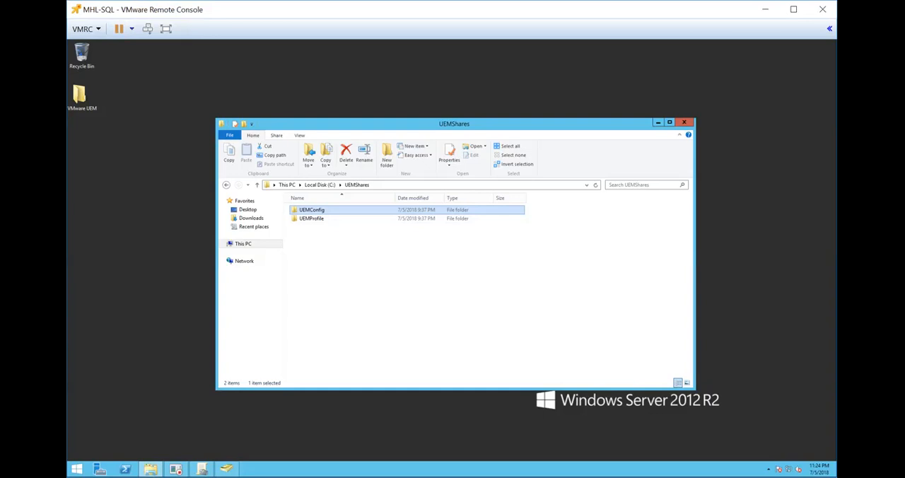
right_click(318, 210)
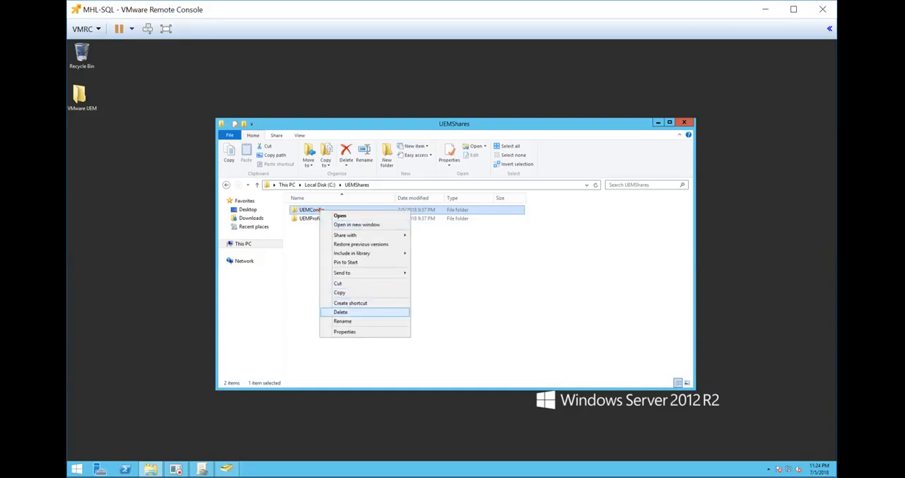
click(350, 332)
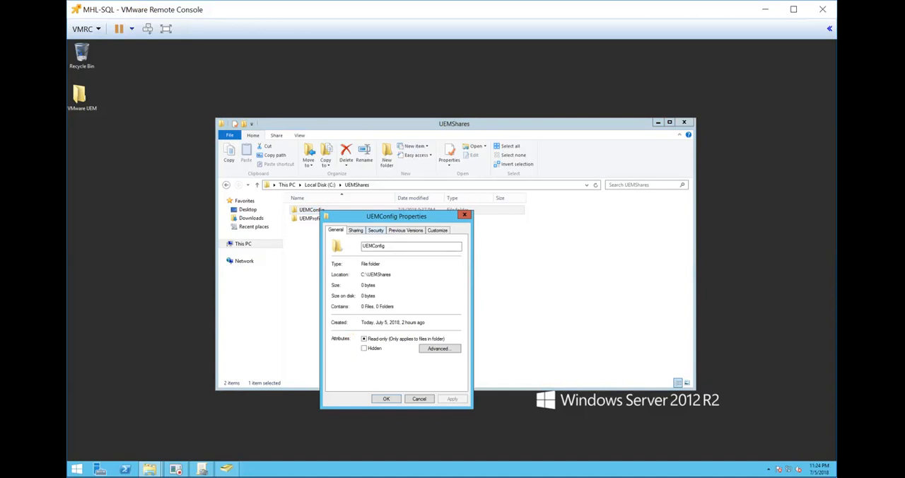
click(376, 229)
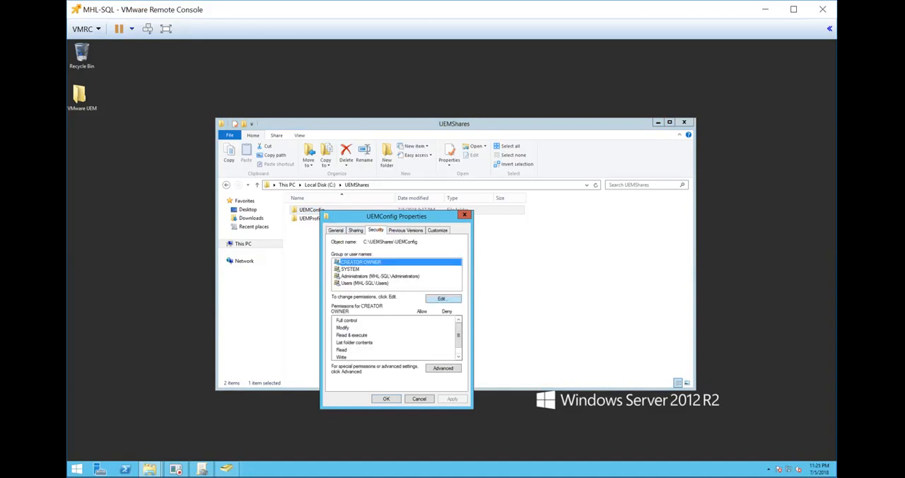
Try to remove CREATOR OWNER from the UEMConfig folder's permissions.
click(443, 298)
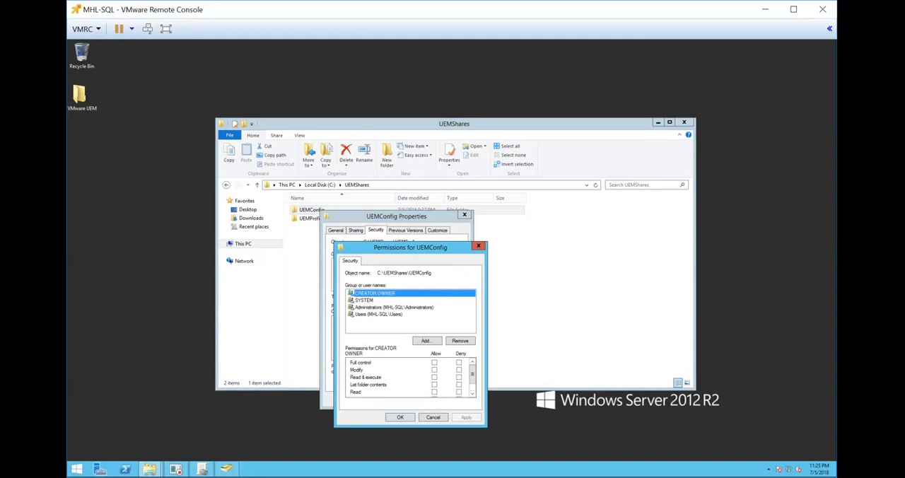
click(464, 341)
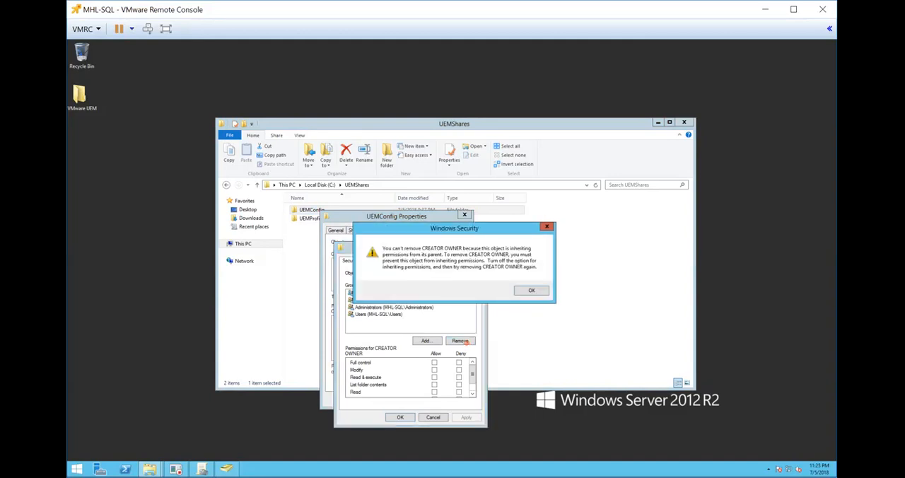
click(537, 287)
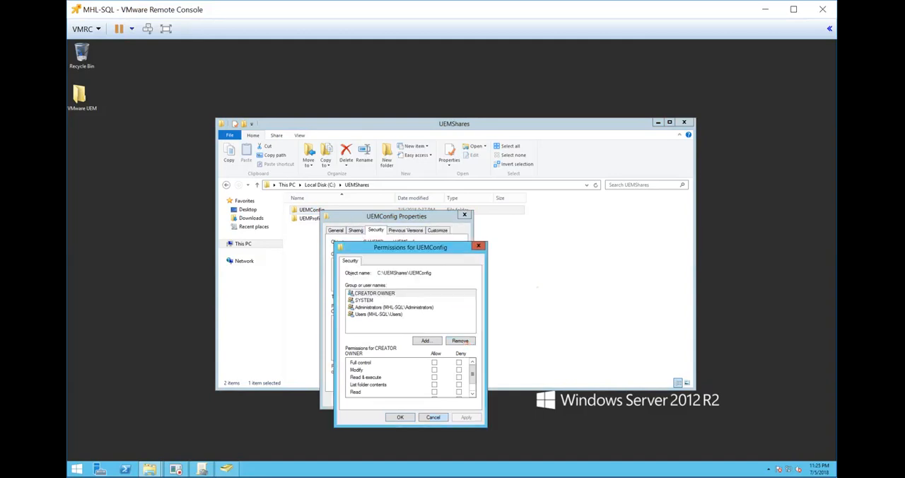
click(441, 416)
Disable inheritance on UEMConfig in the advanced security settings, removing all inherited permissions, and start a new permission entry.
click(443, 367)
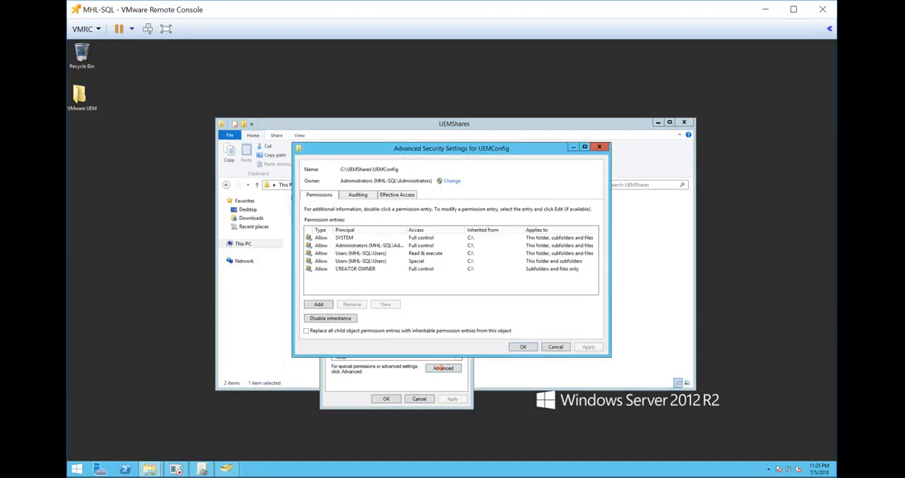
click(318, 319)
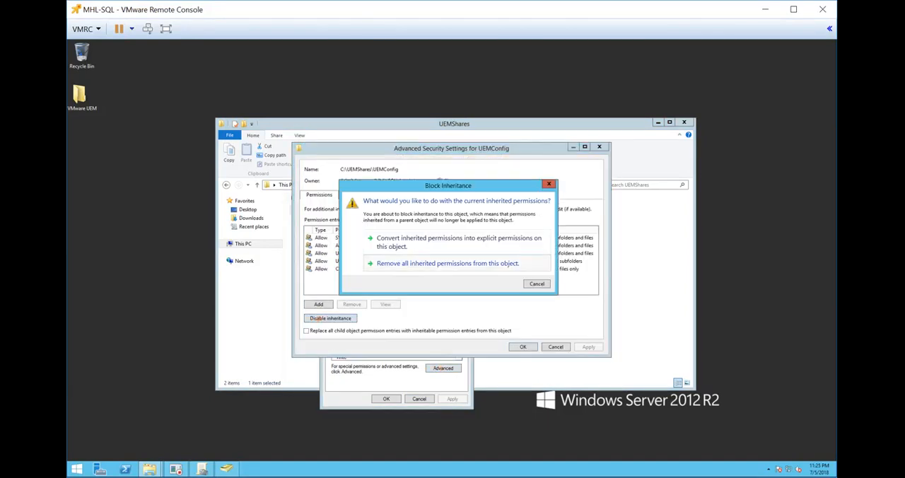
click(409, 258)
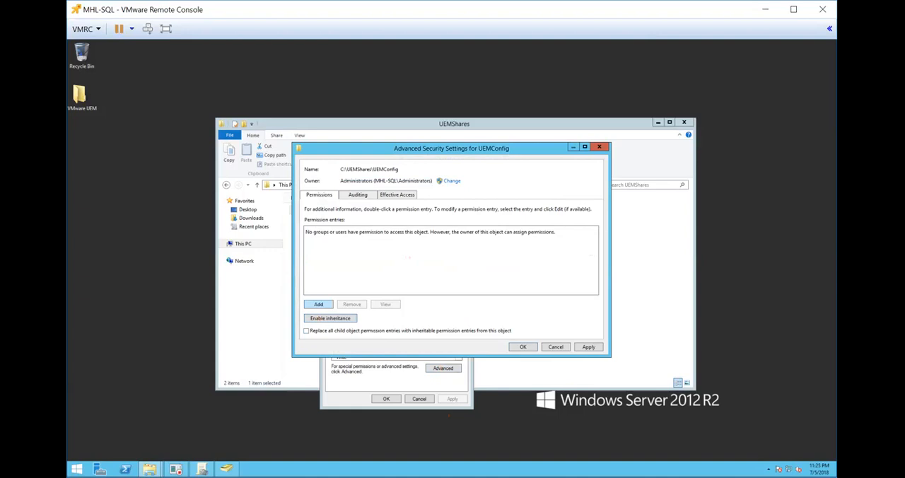
click(318, 304)
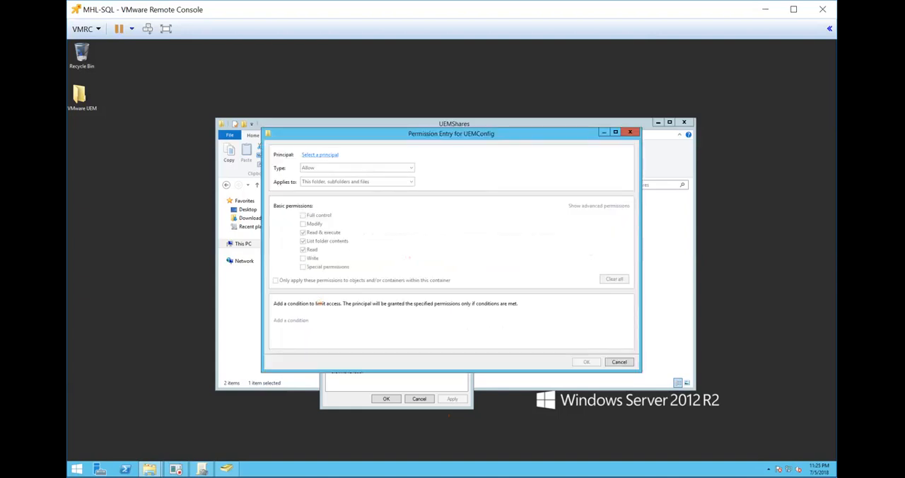
Set the VDI User1 account as the principal of the new permission entry.
click(330, 154)
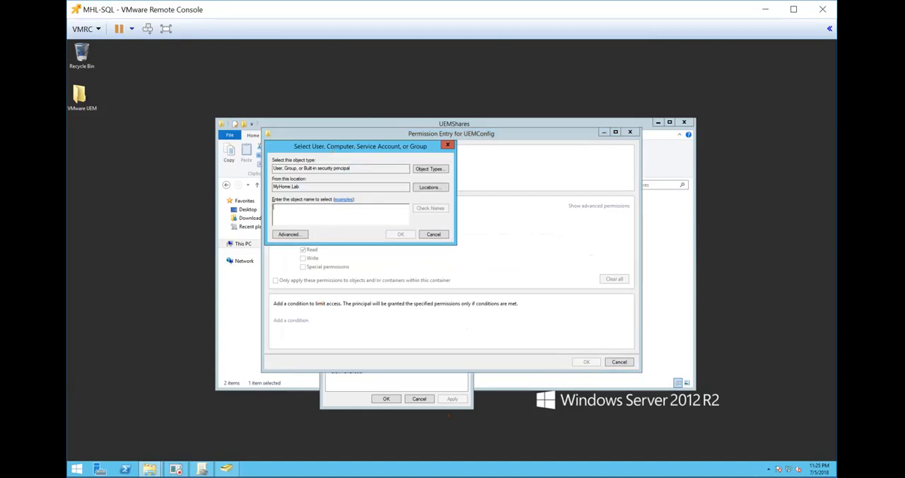
text(vd)
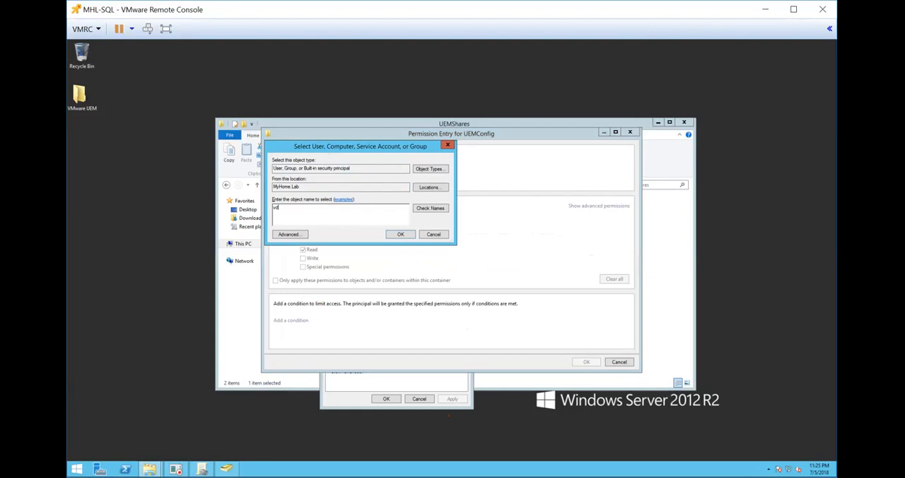
key(Return)
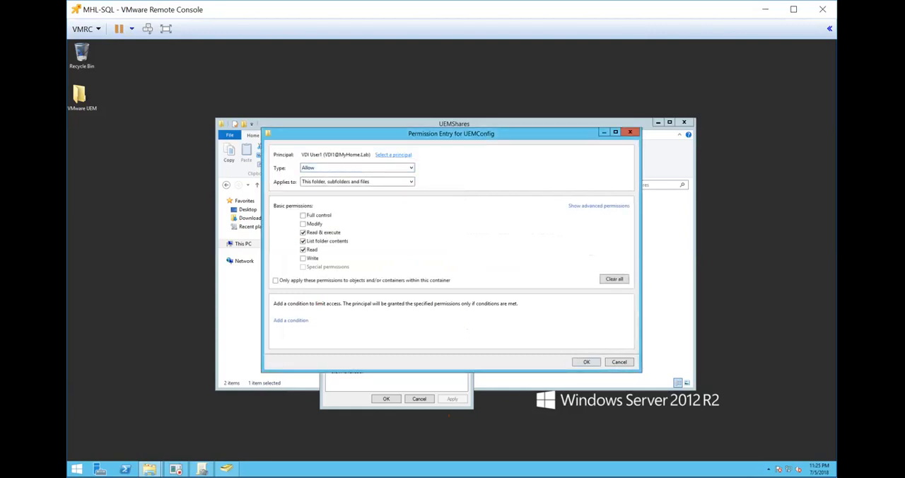
click(393, 154)
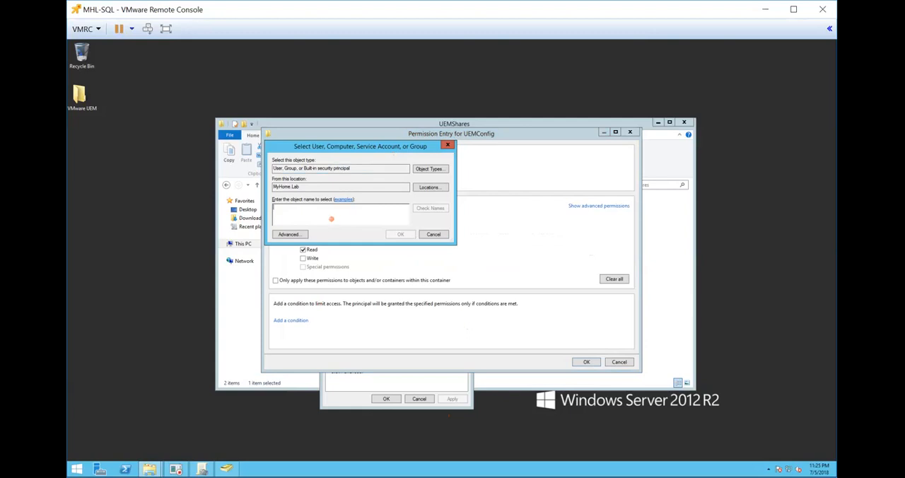
text(VDI U)
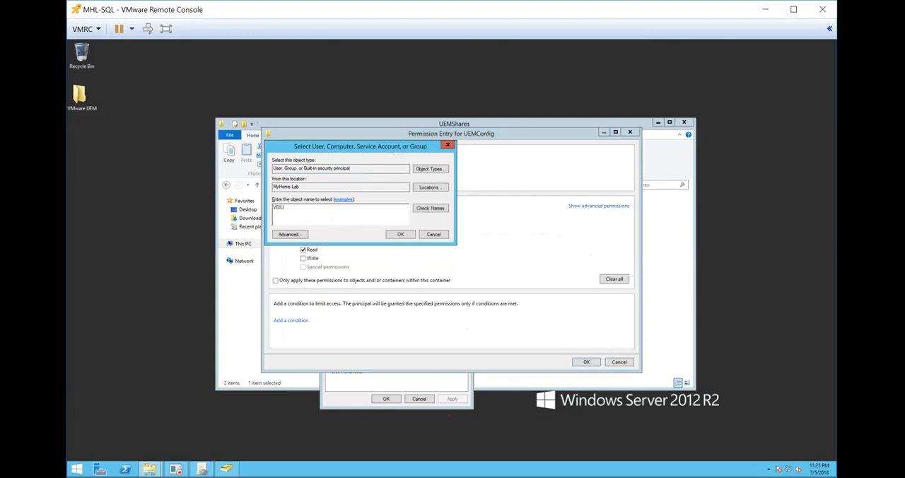
text(ser1)
key(Return)
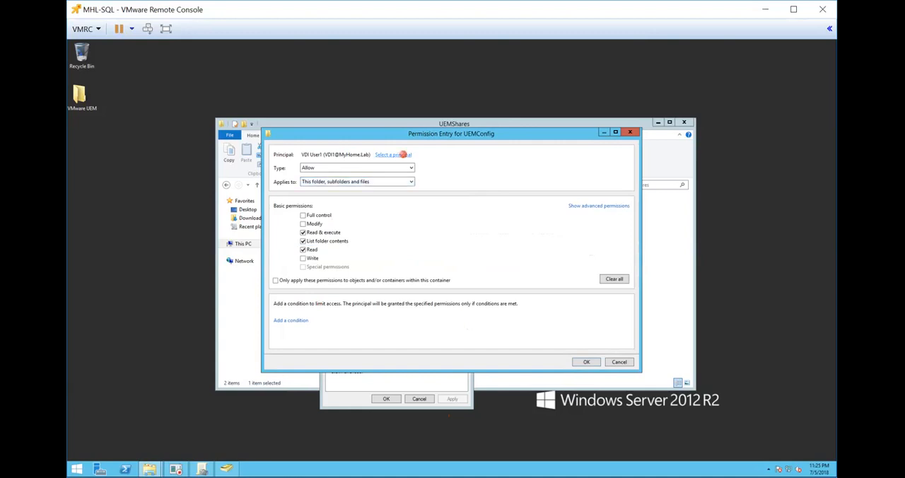
Make UEMUsers the entry's principal and save it with Read & execute, List folder contents and Read allowed.
click(402, 154)
text(UEMUsers)
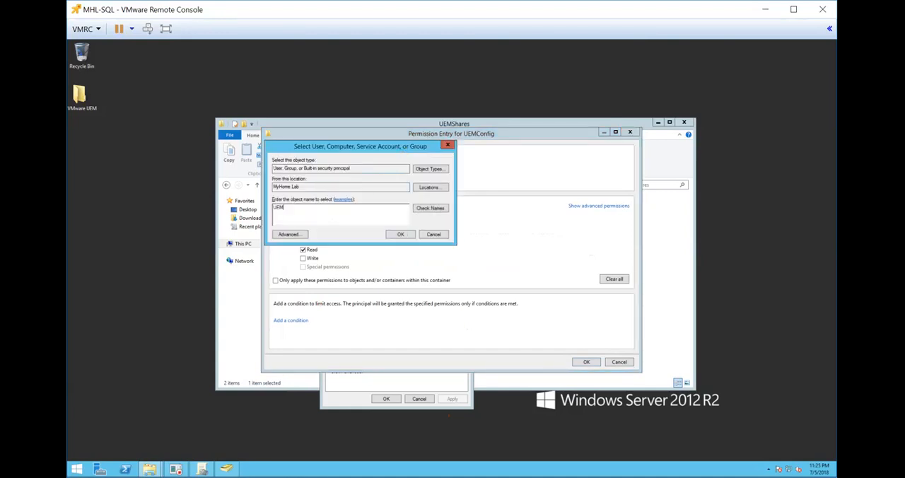
key(Return)
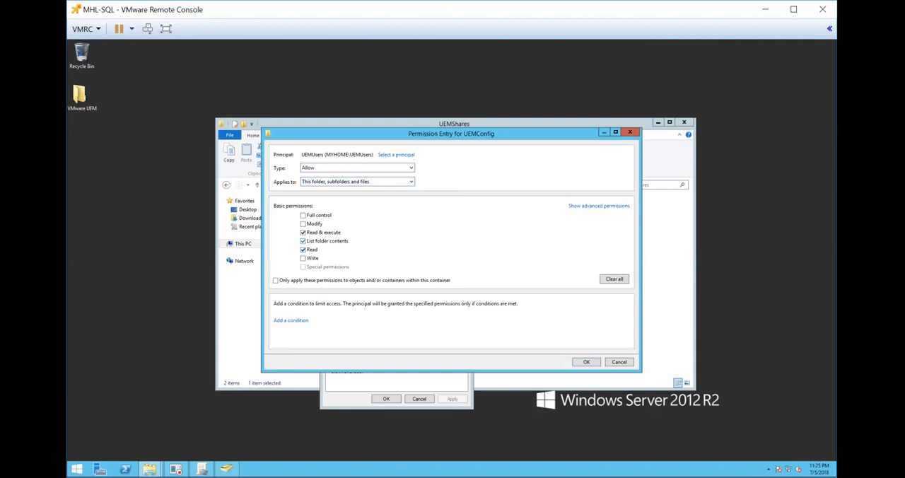
click(592, 362)
Start another permission entry for UEMConfig and try to set "administrators" as its principal.
click(318, 304)
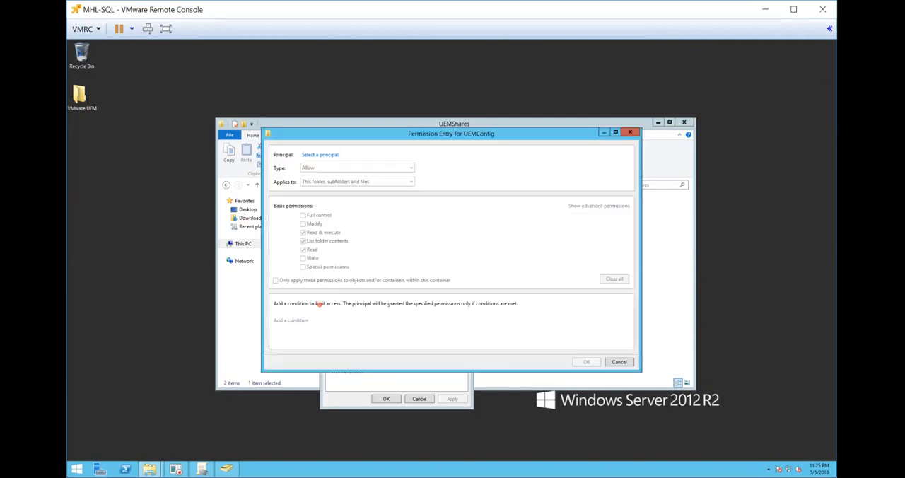
click(325, 153)
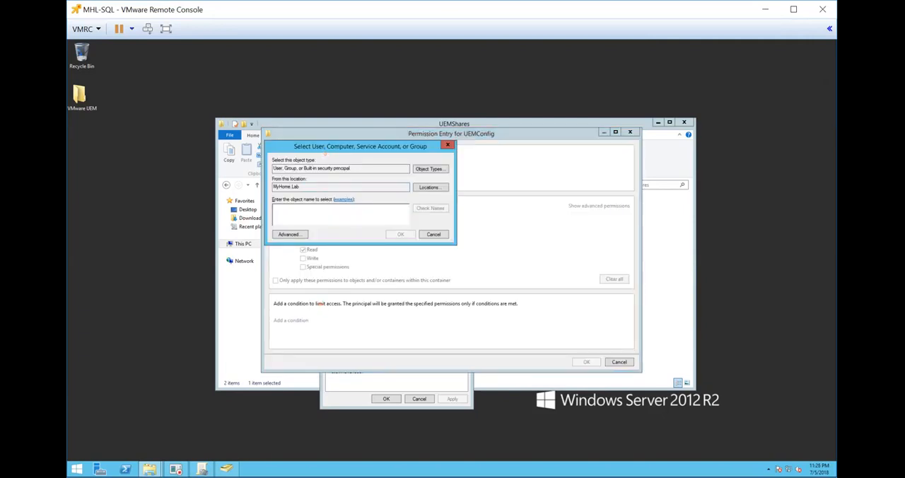
text(administrators)
key(Return)
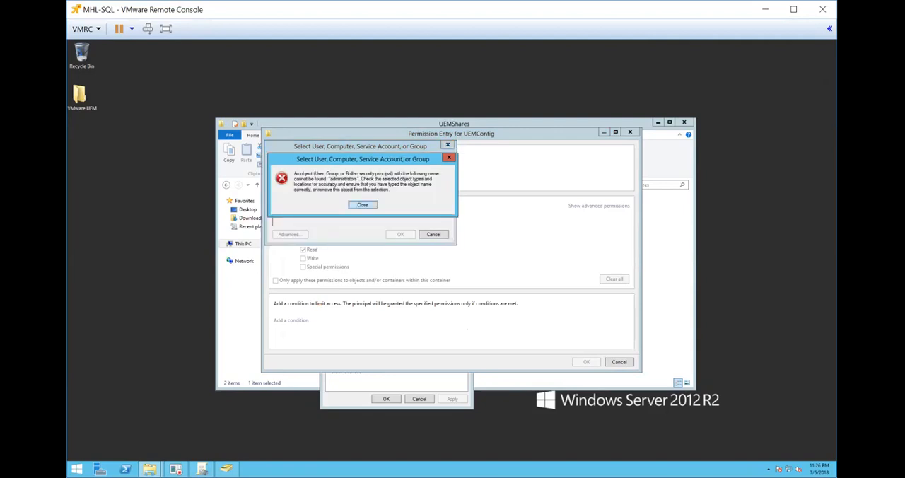
click(362, 204)
Grant Domain Admins full control of UEMConfig in this entry and apply the advanced security settings.
double_click(323, 209)
text(domain admins)
key(Return)
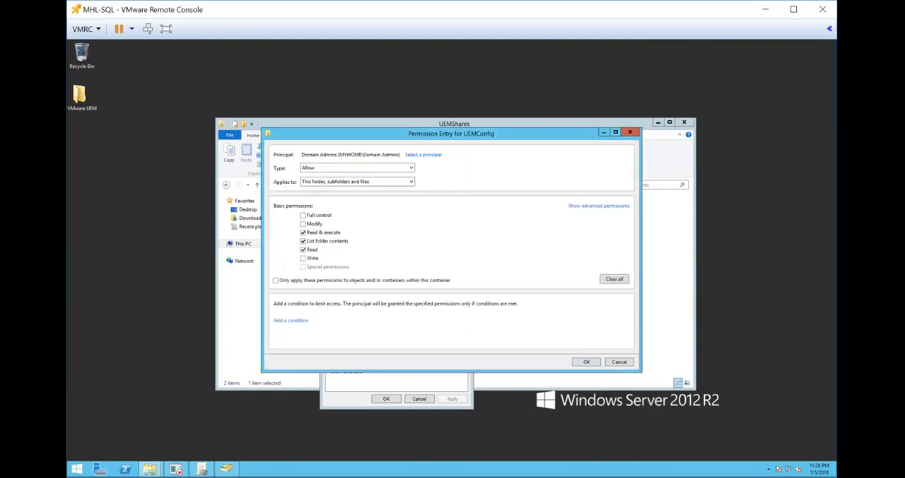
click(302, 215)
click(588, 361)
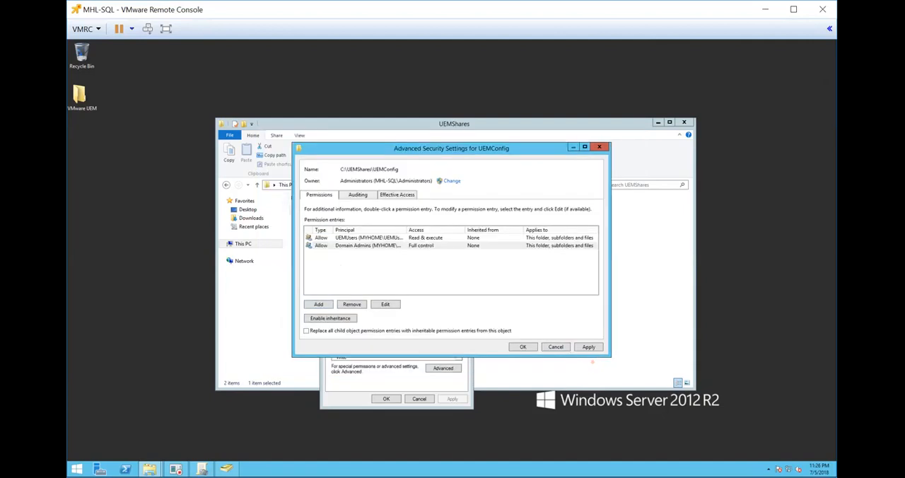
click(591, 347)
click(524, 346)
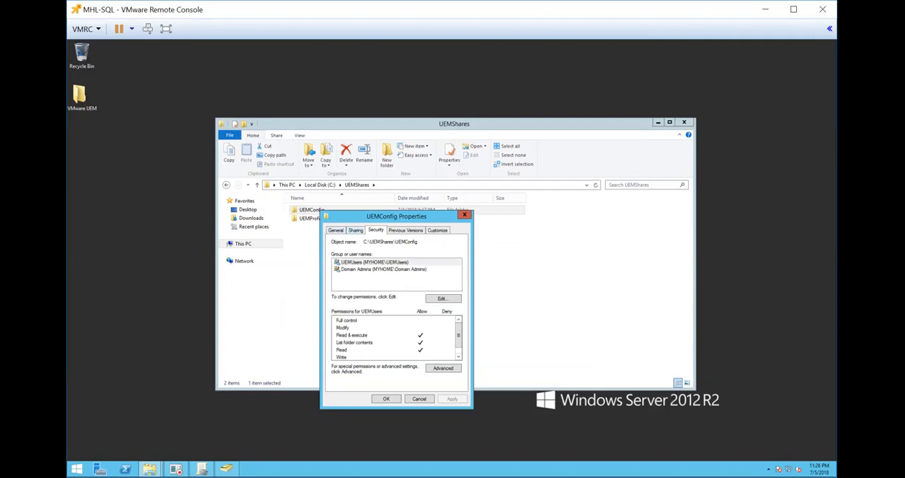
Share the UEMConfig folder through Advanced Sharing with the share name UEMConfig$.
click(356, 230)
click(348, 281)
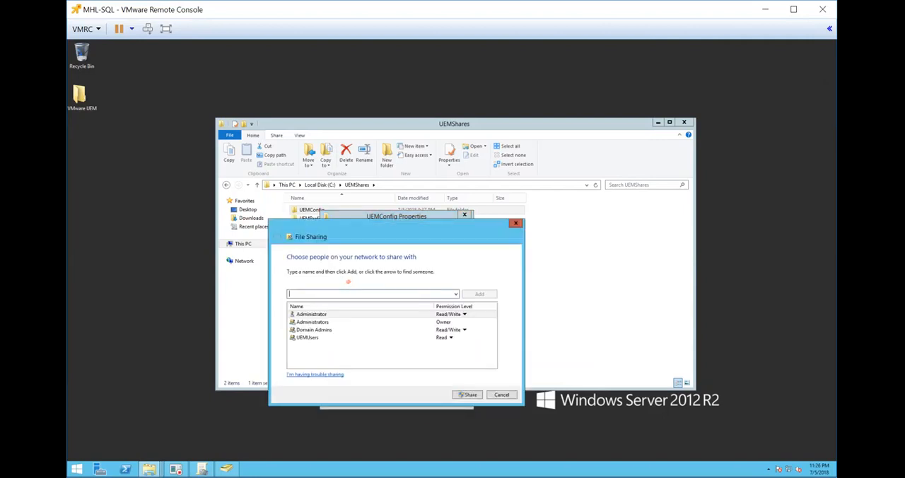
click(508, 393)
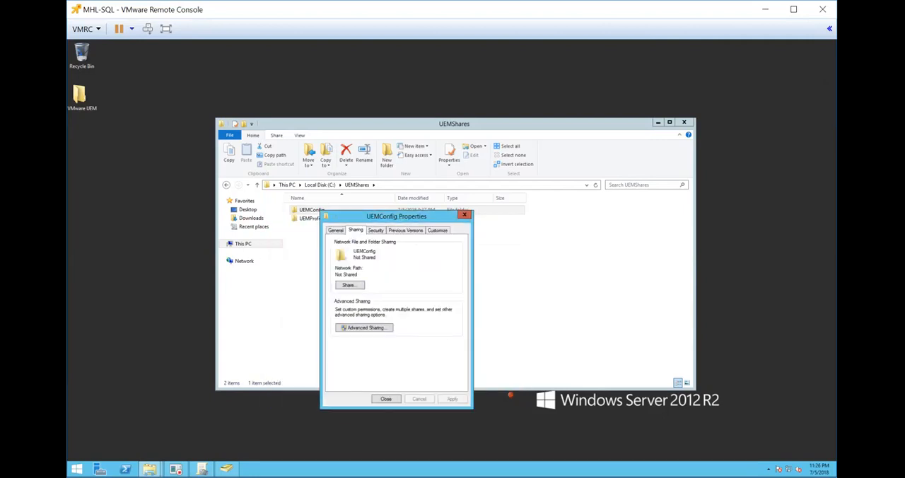
click(368, 326)
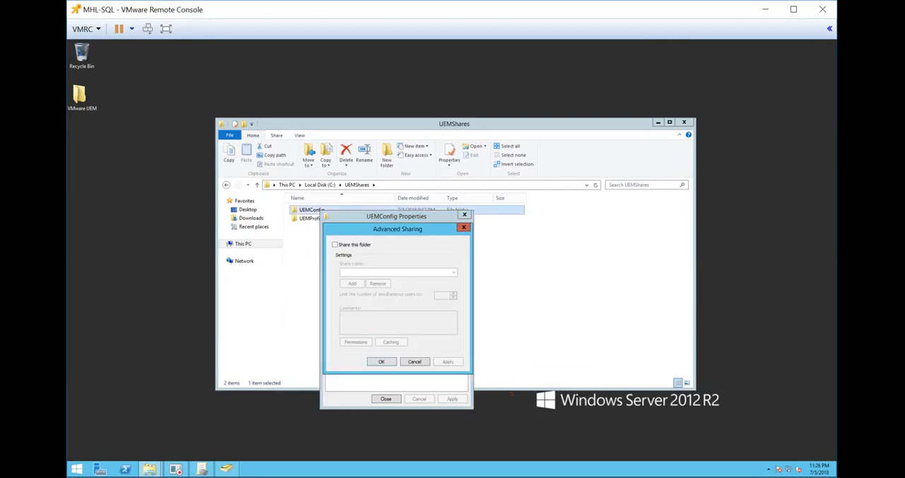
click(334, 244)
click(382, 272)
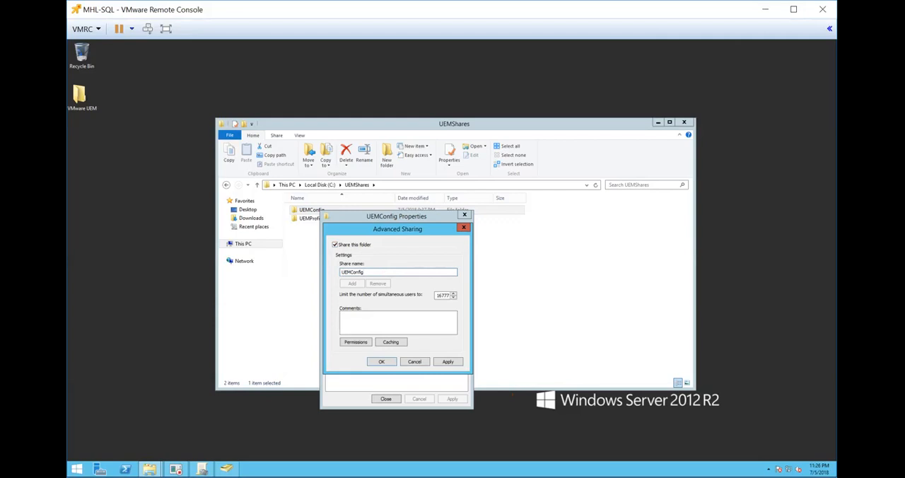
text($)
Replace Everyone with the UEMUsers group in the UEMConfig$ share permissions, keeping Read access allowed.
click(357, 342)
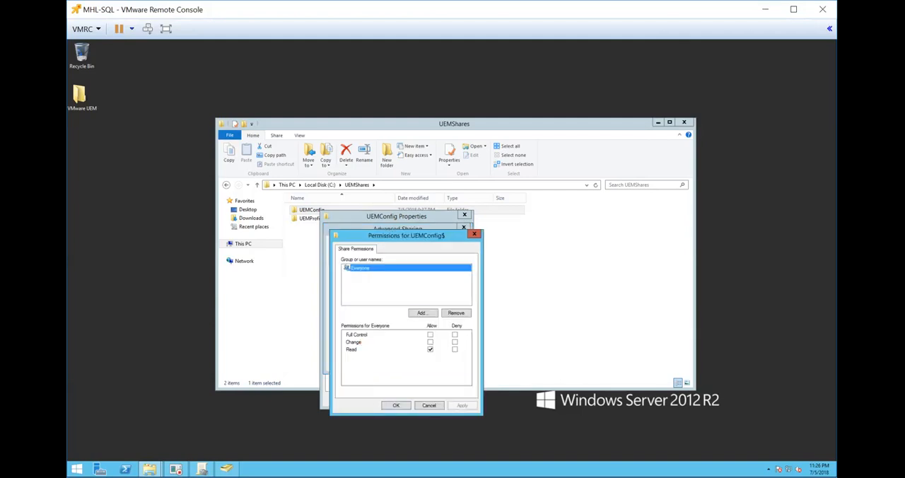
click(454, 312)
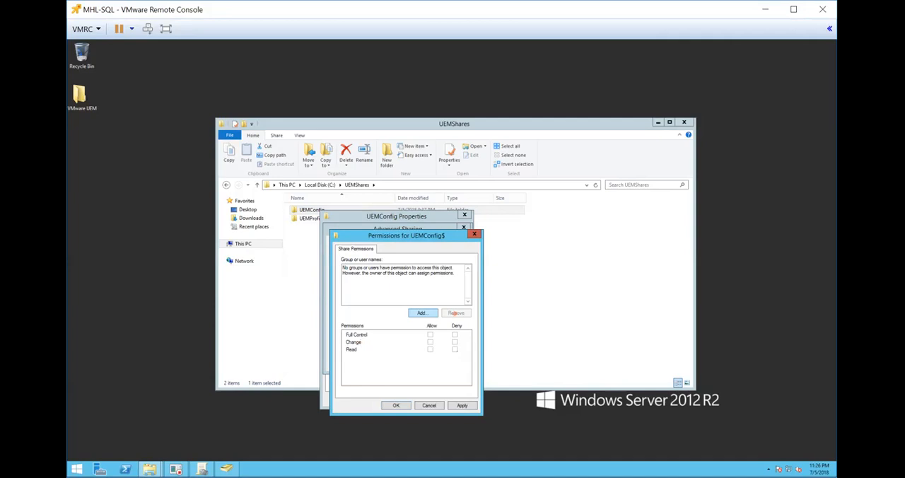
click(419, 311)
text(uemu)
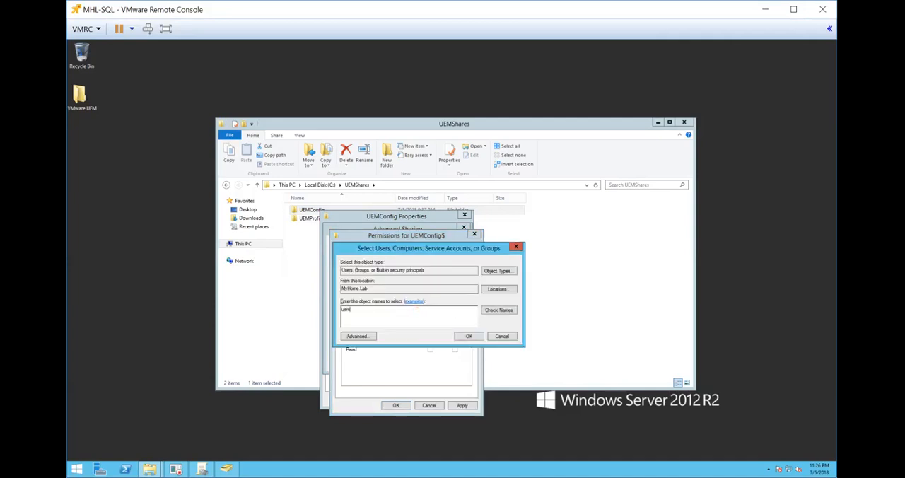
key(Return)
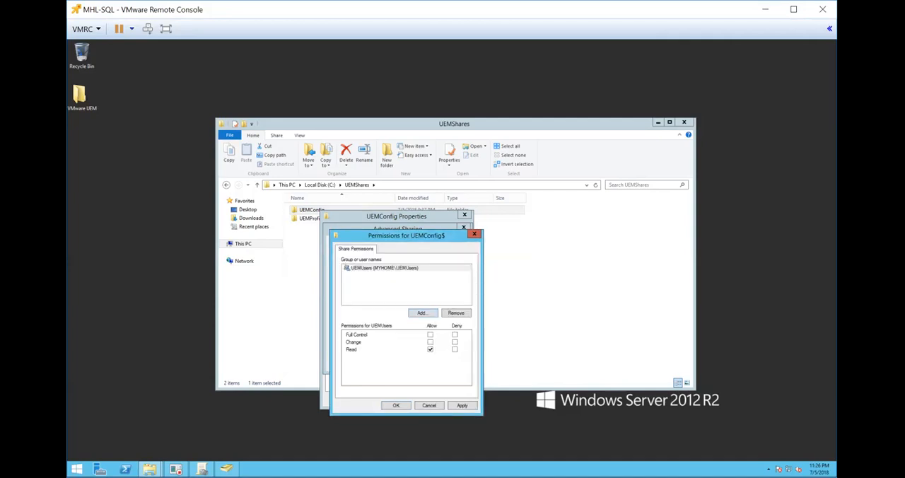
Add Domain Admins to the UEMConfig$ share permissions with Full Control allowed, and close the sharing settings and folder properties.
click(422, 312)
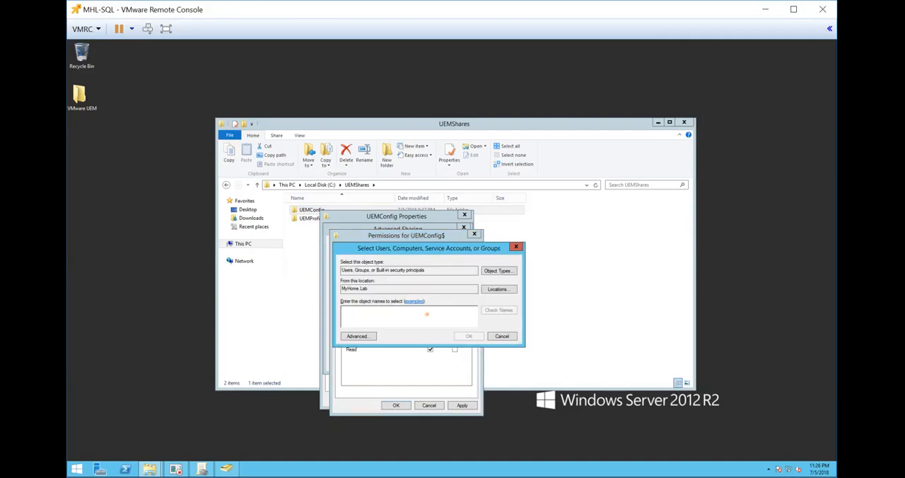
text(domain)
key(Return)
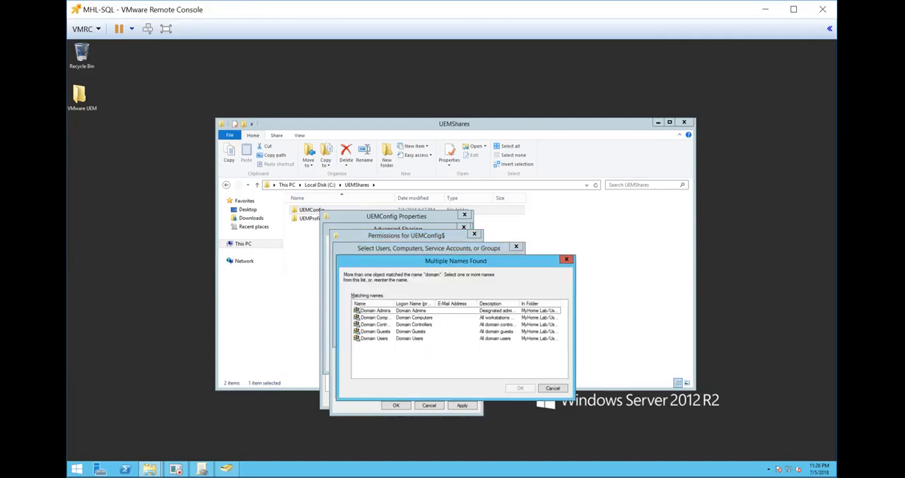
click(403, 310)
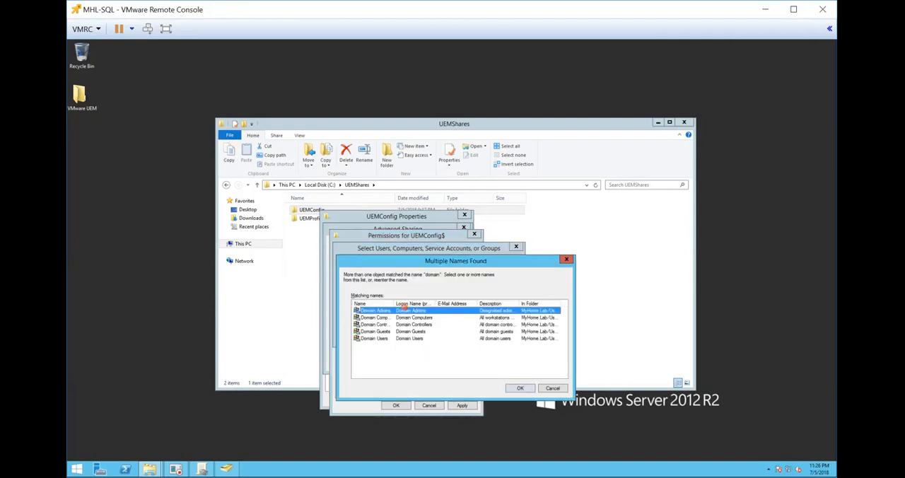
click(521, 386)
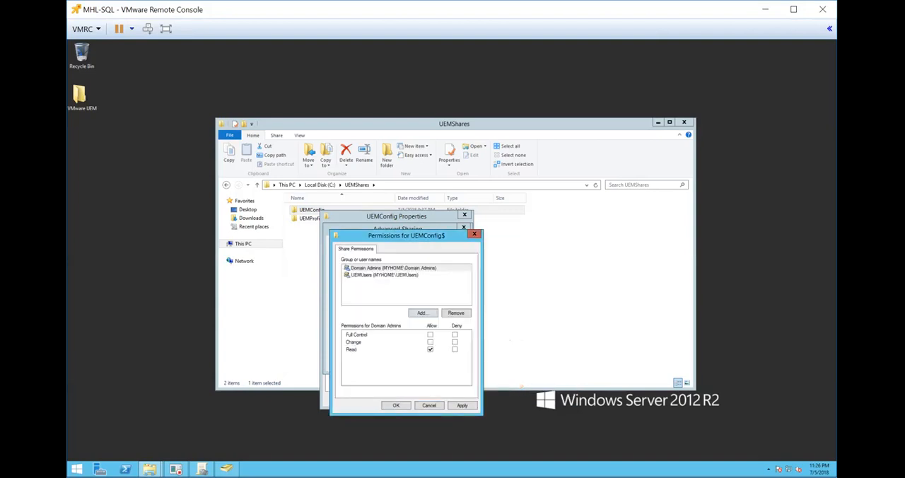
click(429, 335)
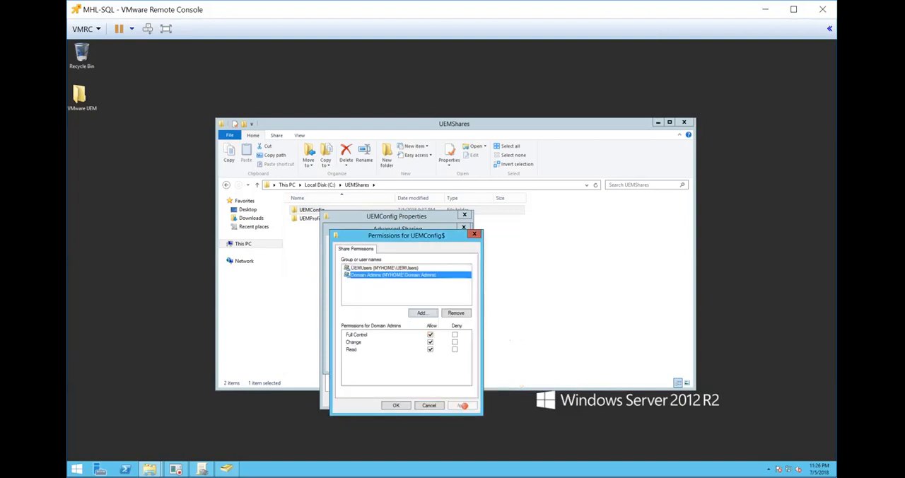
click(393, 405)
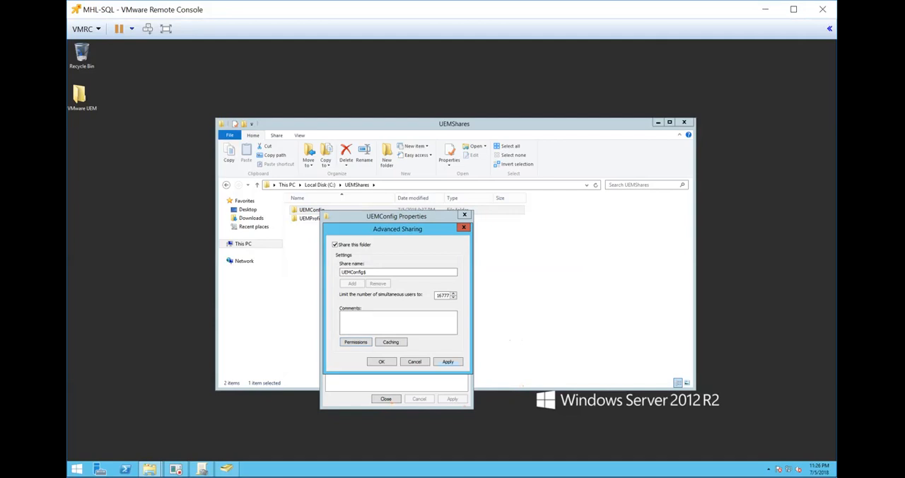
click(381, 361)
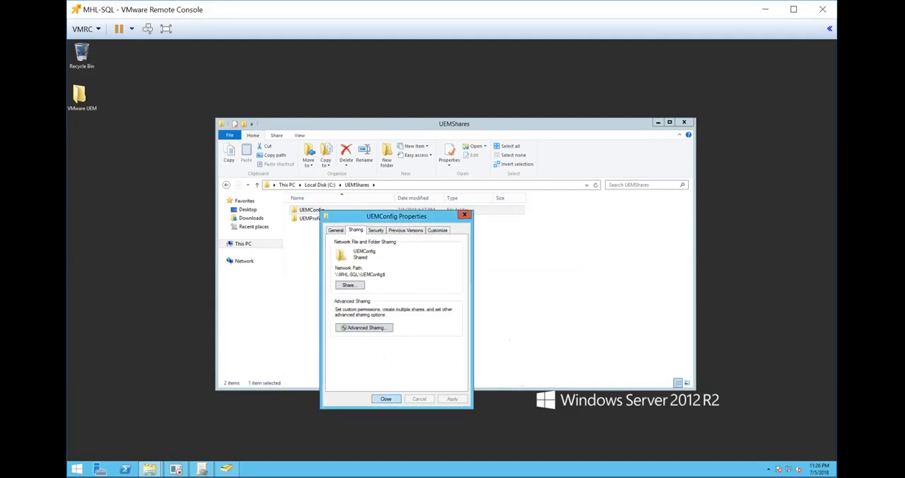
click(386, 399)
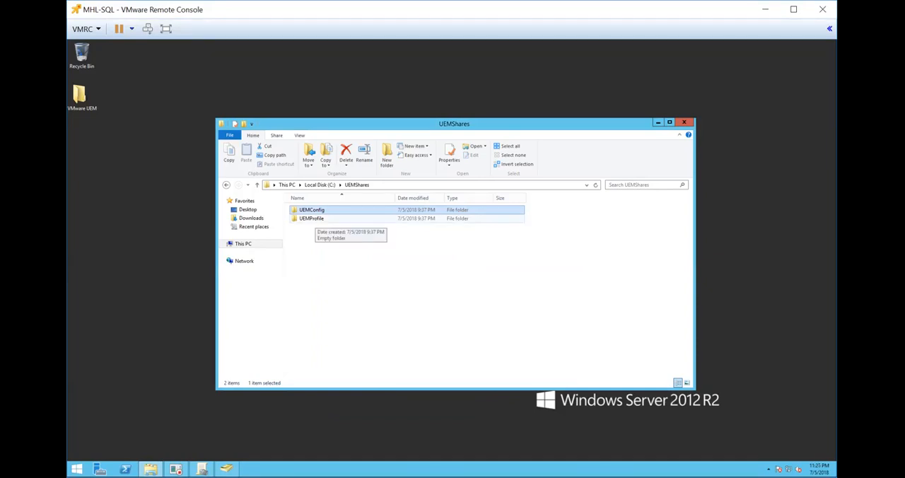
Disable inheritance in the UEMProfile folder's advanced security settings and remove all inherited permissions.
right_click(313, 220)
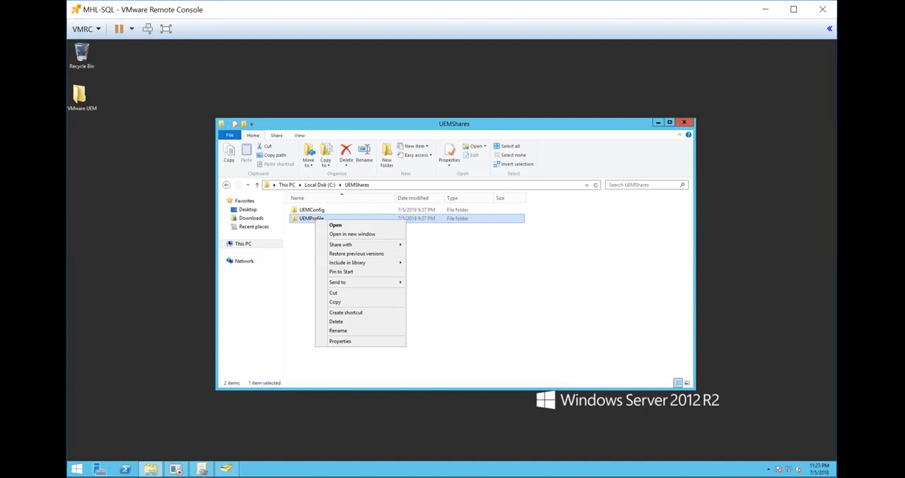
click(347, 341)
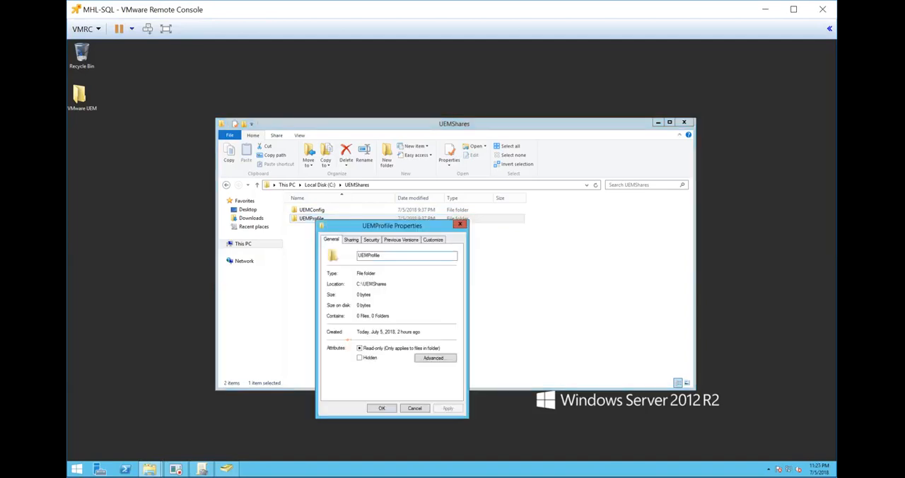
click(369, 239)
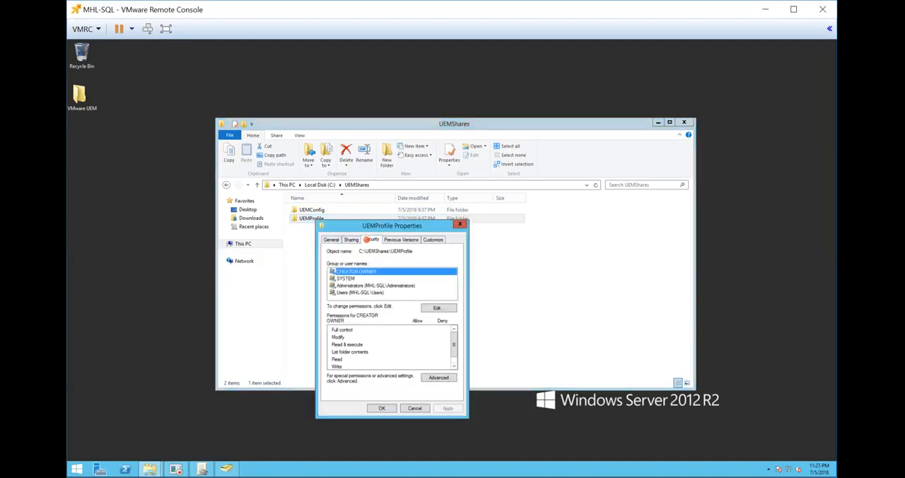
click(439, 378)
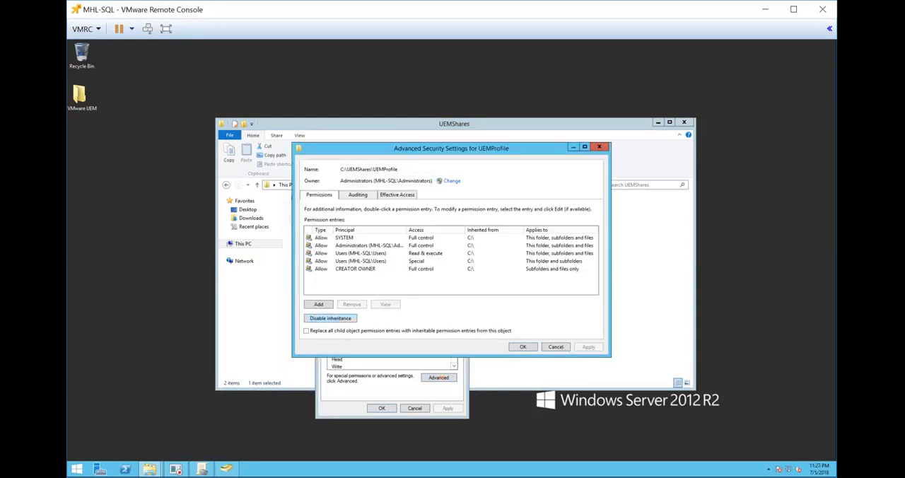
click(330, 318)
click(463, 261)
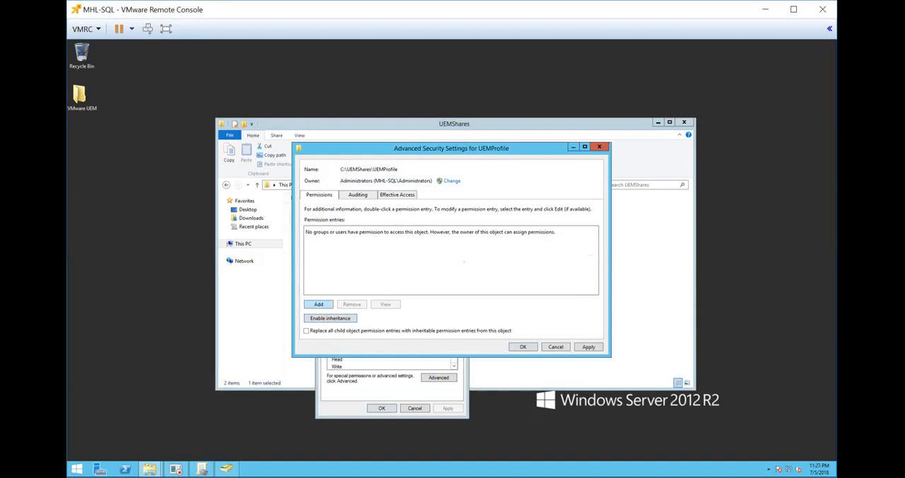
Add a UEMProfile permission entry granting Domain Admins full control.
click(320, 304)
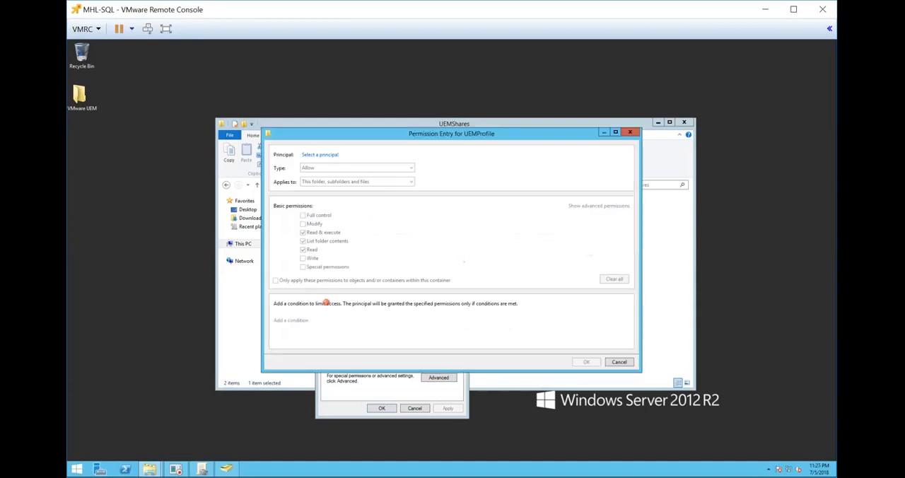
click(318, 153)
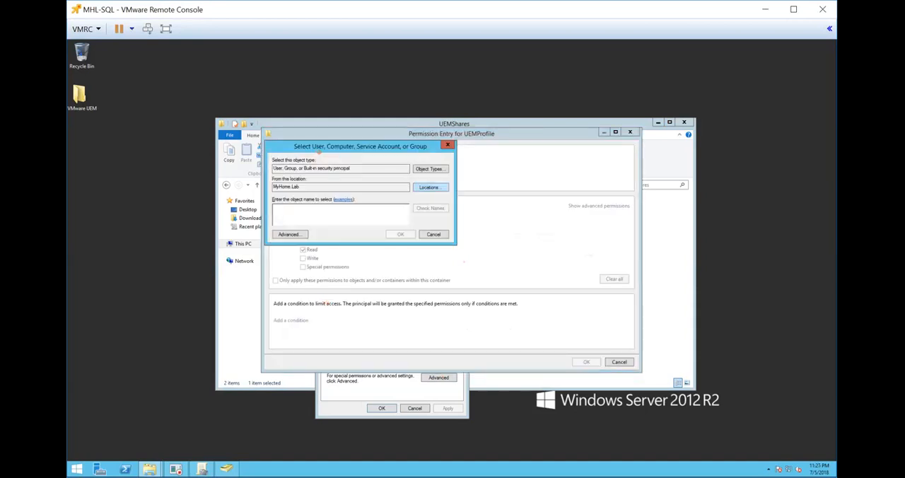
click(340, 209)
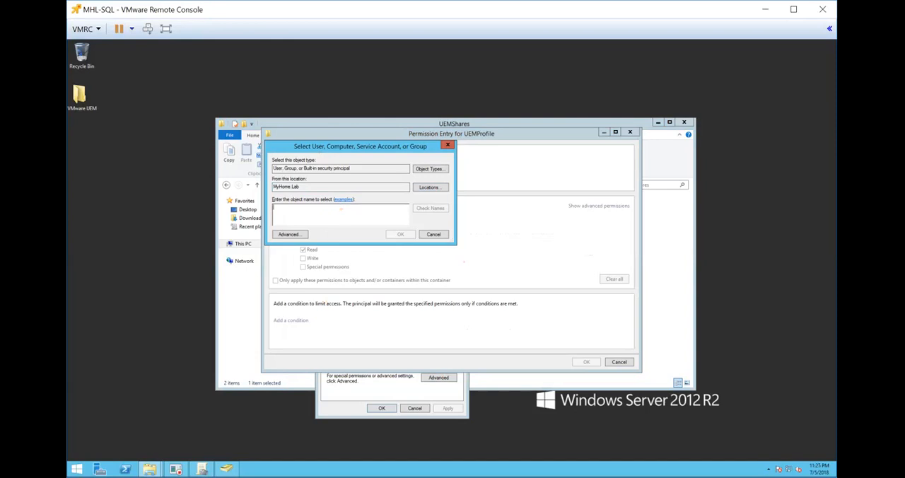
text(domain admins)
key(Return)
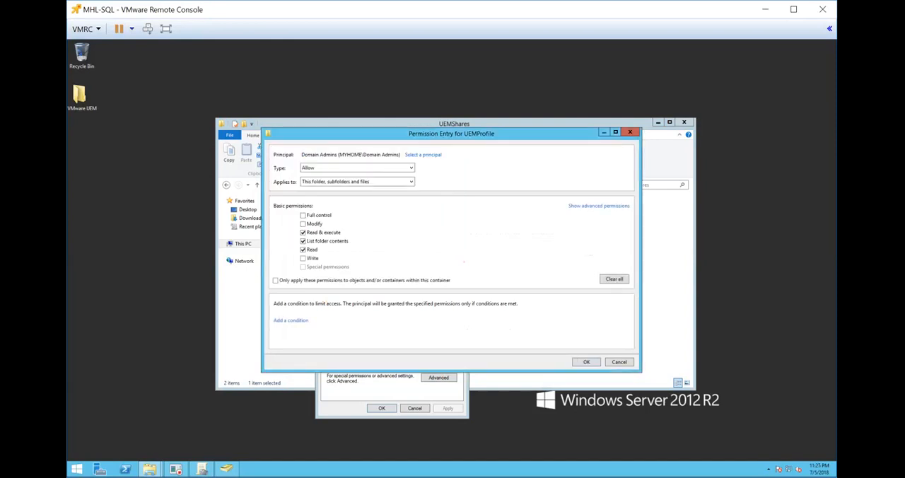
click(303, 214)
click(586, 361)
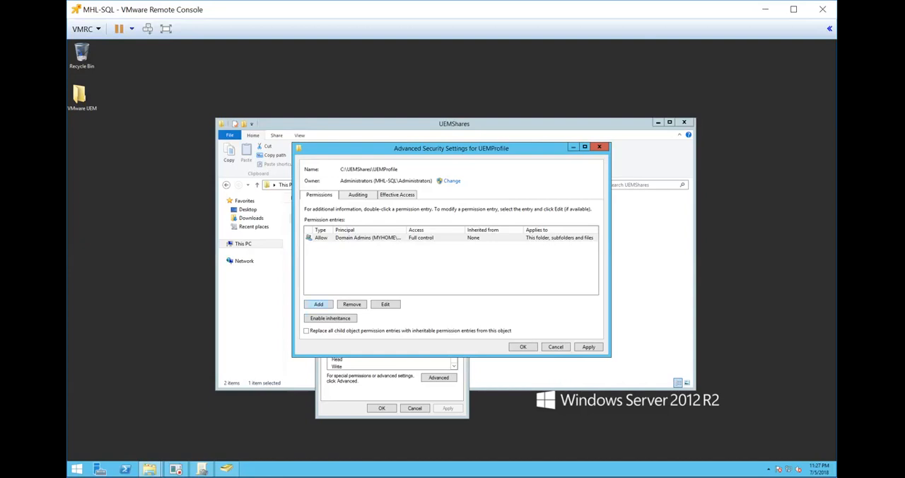
Add a UEMProfile permission entry granting SYSTEM full control.
click(319, 304)
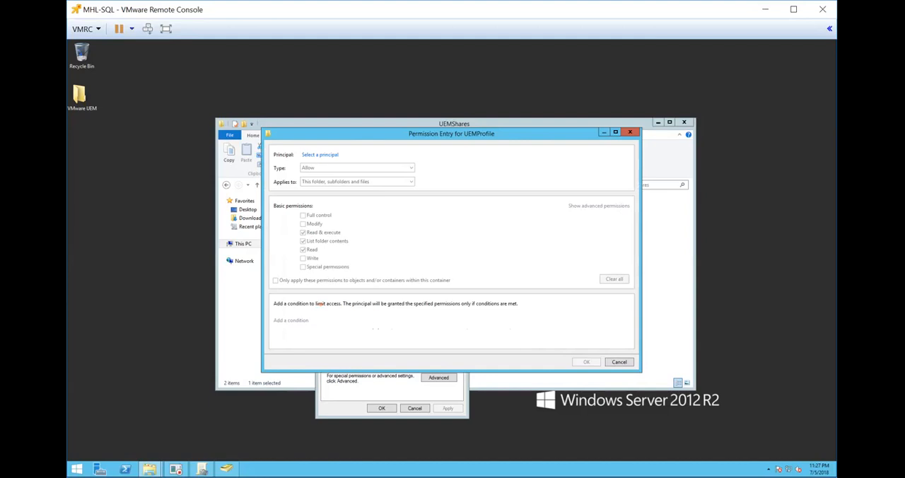
click(321, 154)
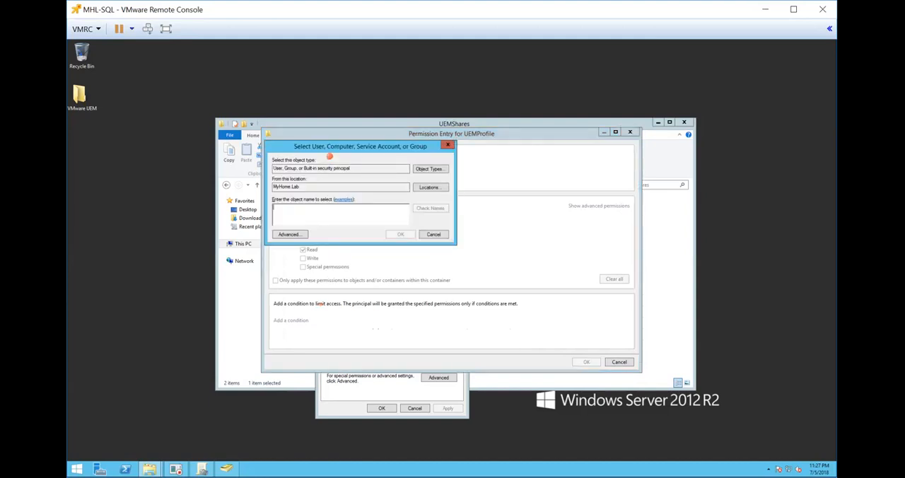
text(system)
key(Return)
click(302, 215)
click(586, 361)
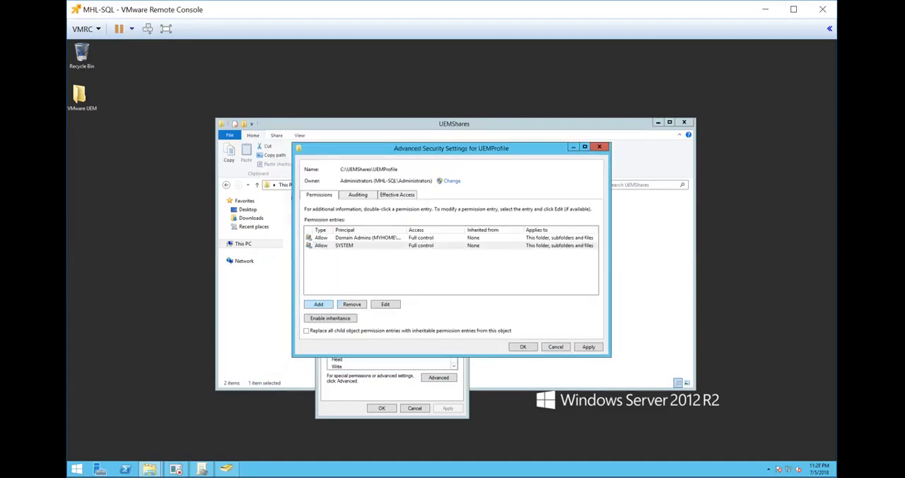
Start another permission entry for UEMProfile with CREATOR OWNER as its principal.
click(320, 304)
click(327, 155)
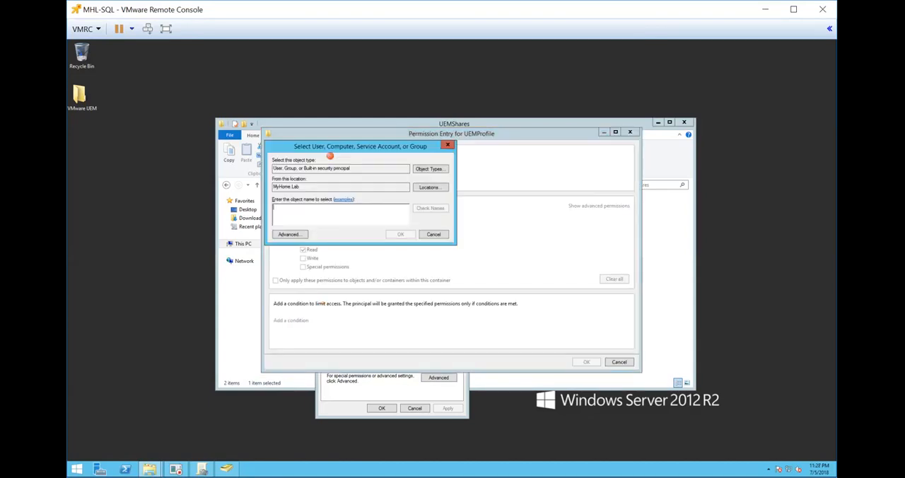
click(318, 218)
text(creat)
text(e)
text(r)
key(BackSpace)
text(or owner)
key(Return)
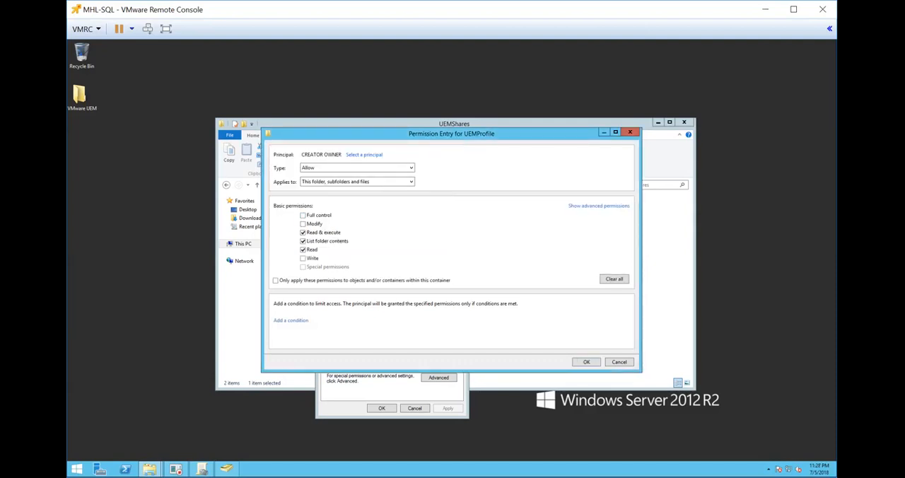
Grant CREATOR OWNER full control applied to subfolders and files only.
click(303, 215)
click(367, 180)
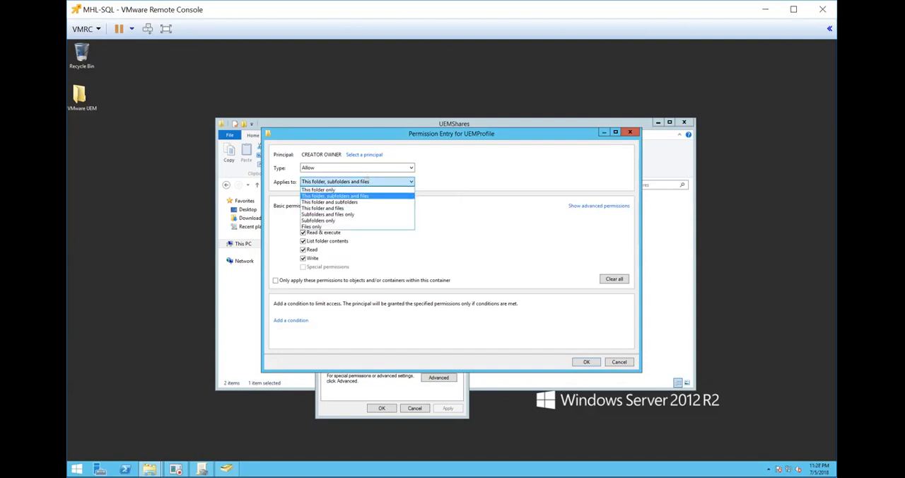
click(351, 214)
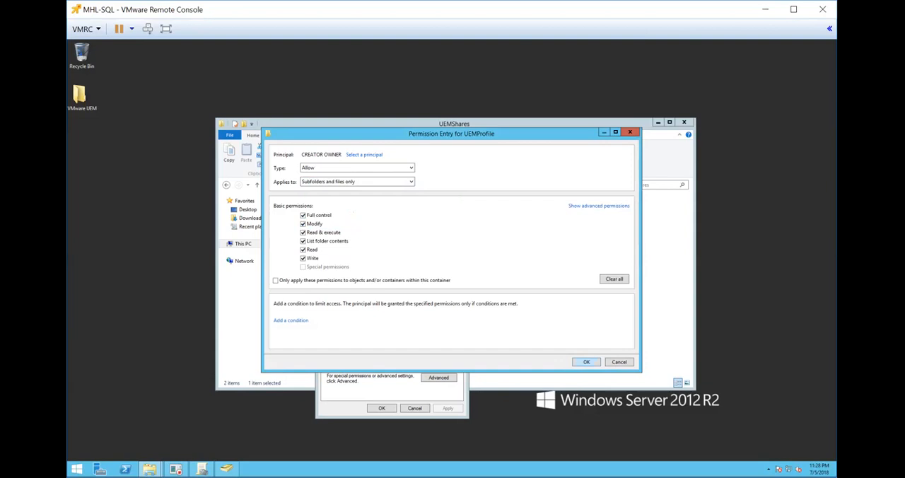
click(586, 361)
Start another permission entry for UEMProfile with the UEMUsers group as its principal.
click(313, 304)
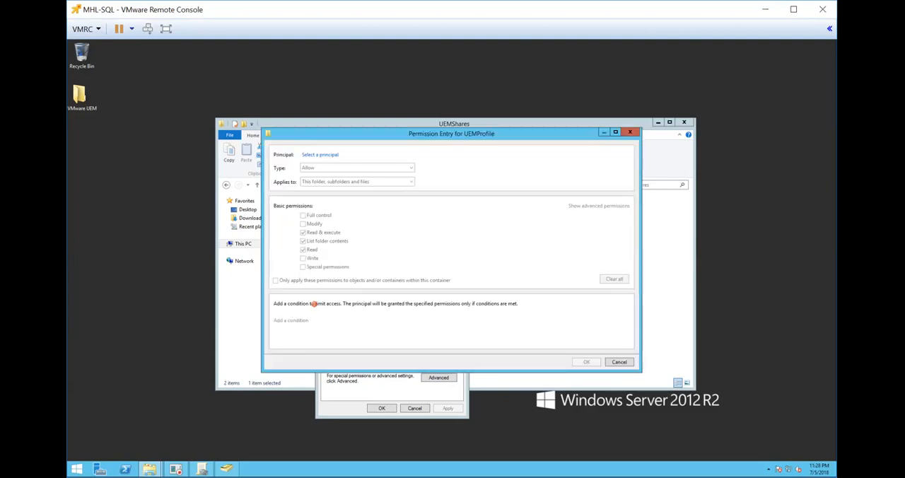
click(330, 158)
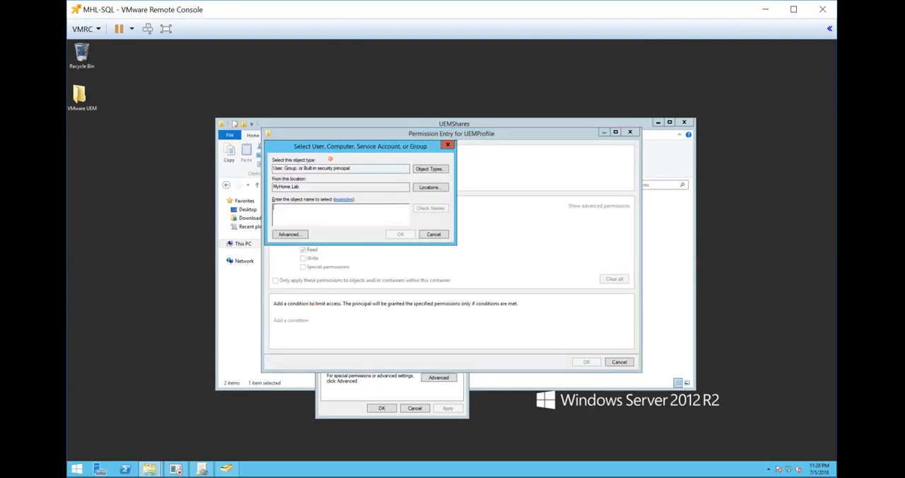
click(363, 211)
text(vdi)
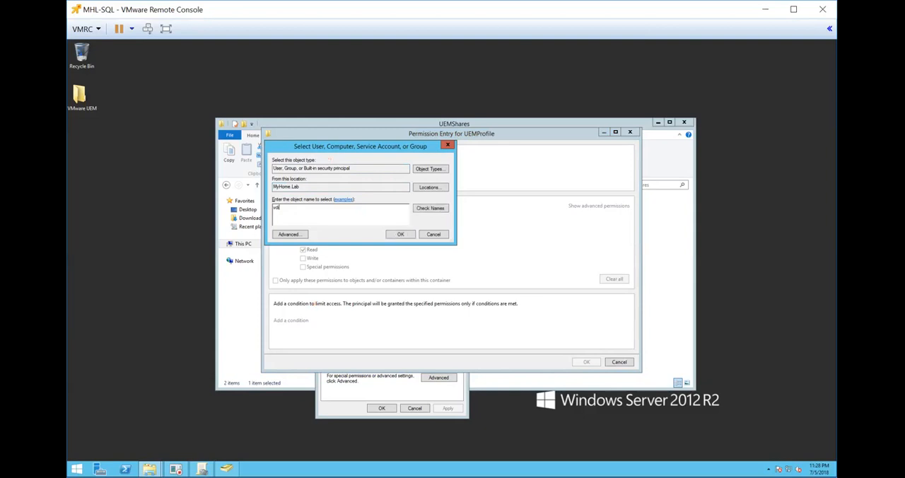
key(BackSpace)
key(BackSpace)
key(BackSpace)
text(uemuse)
key(Return)
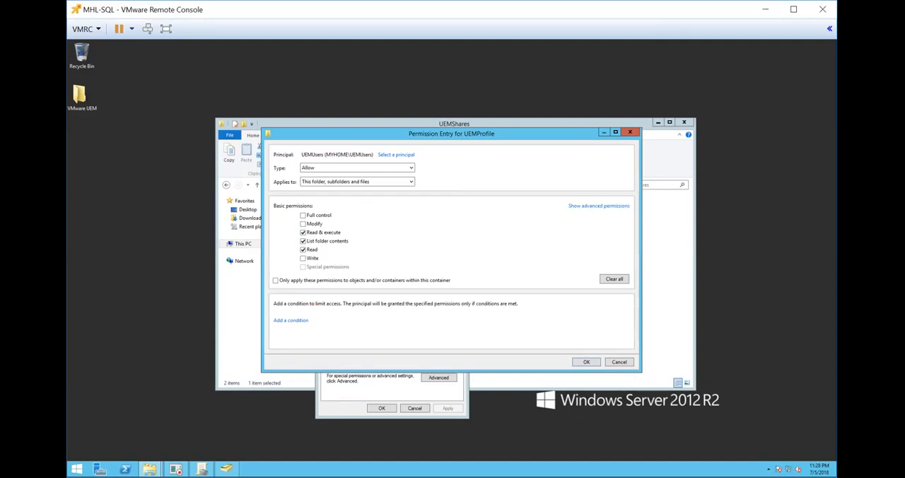
Apply the UEMUsers entry to this folder only, add the Create folders / append data permission, and confirm the advanced security settings.
click(590, 205)
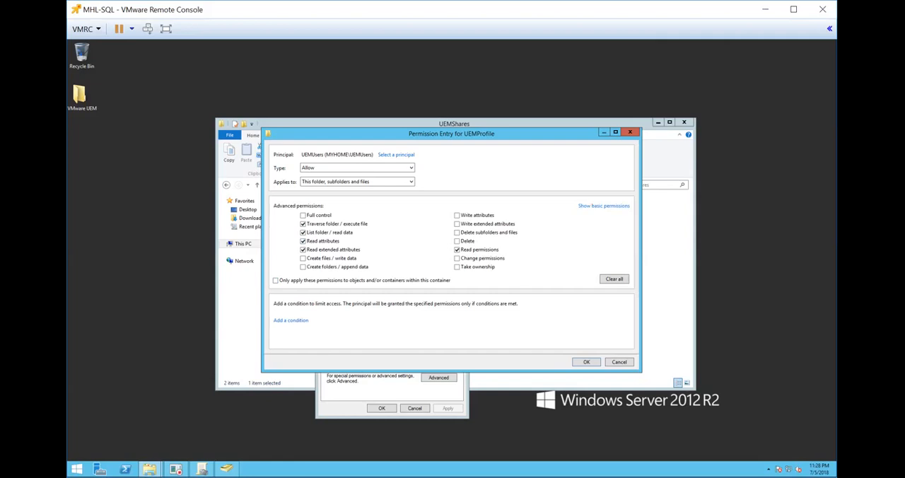
click(330, 182)
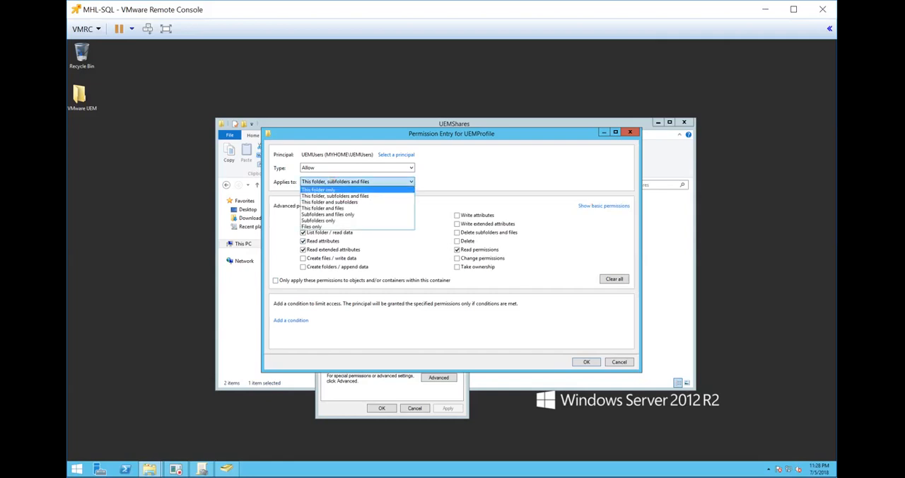
click(351, 190)
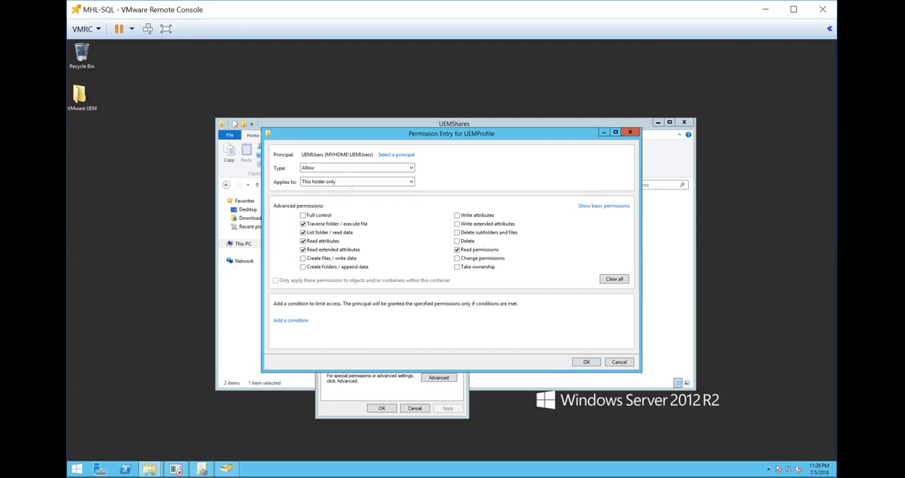
click(302, 266)
click(586, 361)
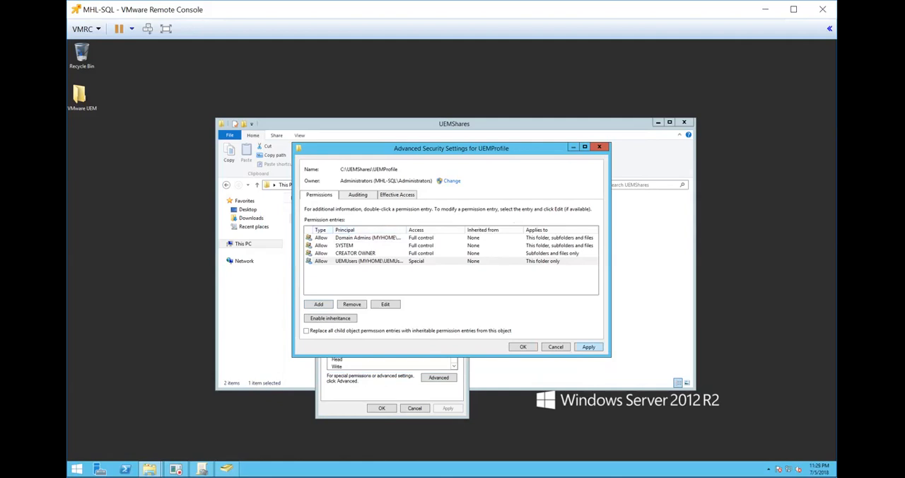
click(523, 346)
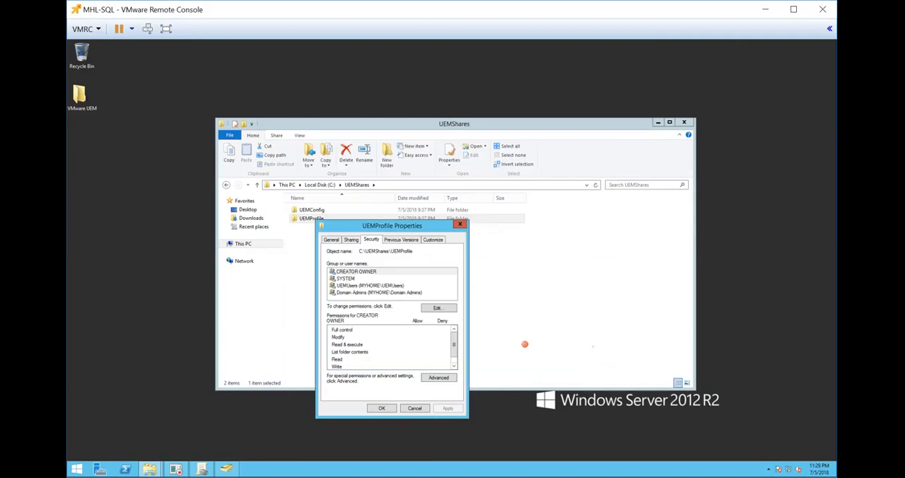
Share the UEMProfile folder through advanced sharing under the share name UEMProfile$.
click(350, 239)
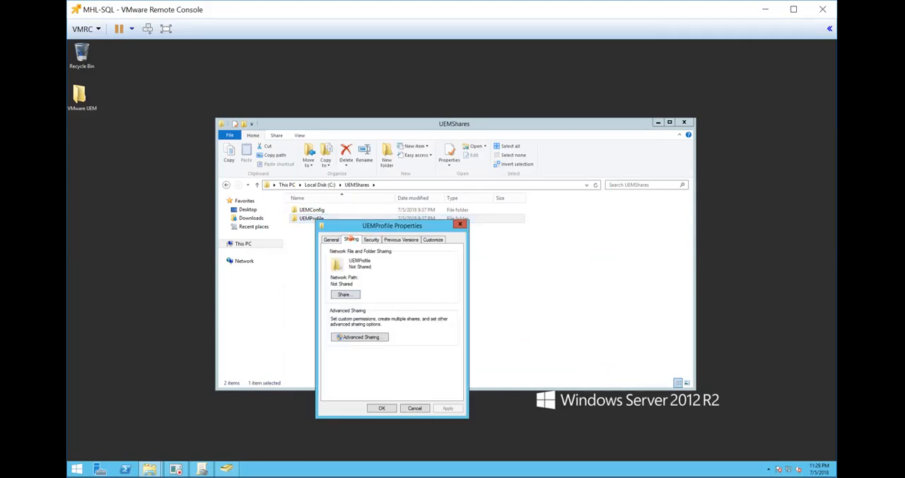
click(352, 336)
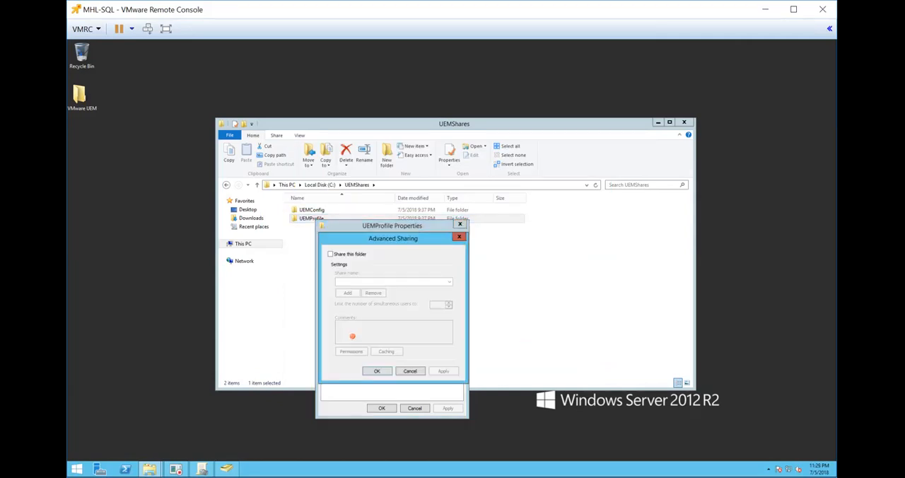
click(329, 253)
click(366, 283)
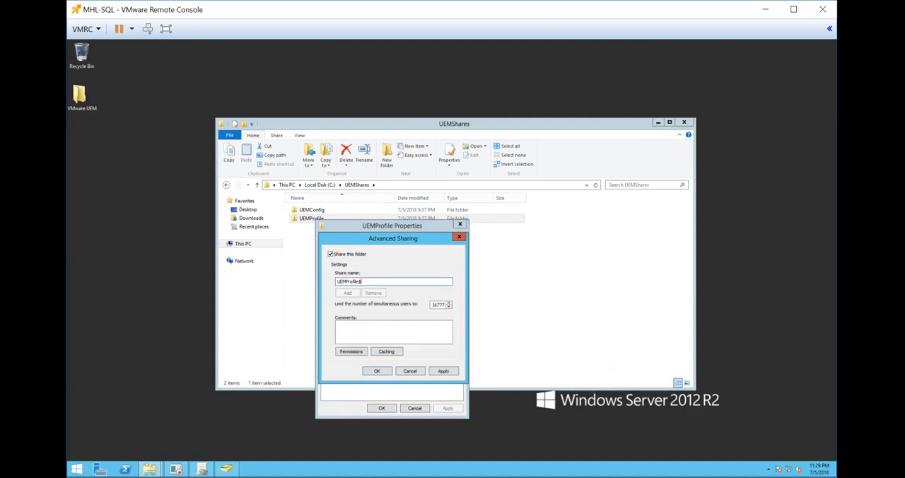
Replace Everyone with Domain Admins in the UEMProfile$ share permissions and allow Domain Admins full control.
click(350, 351)
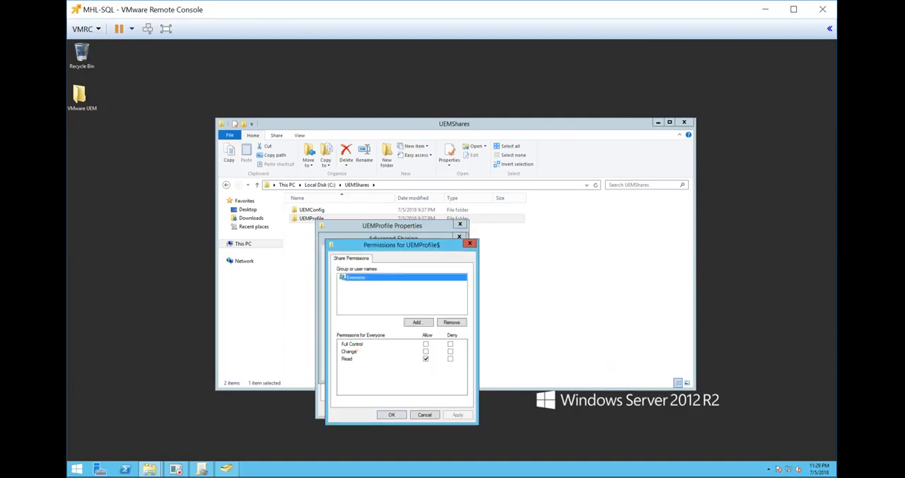
click(451, 322)
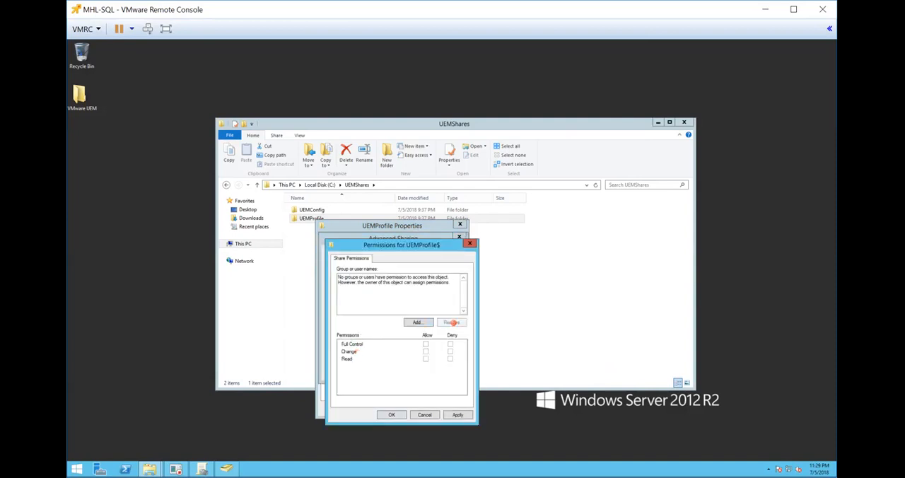
click(417, 321)
text(doma)
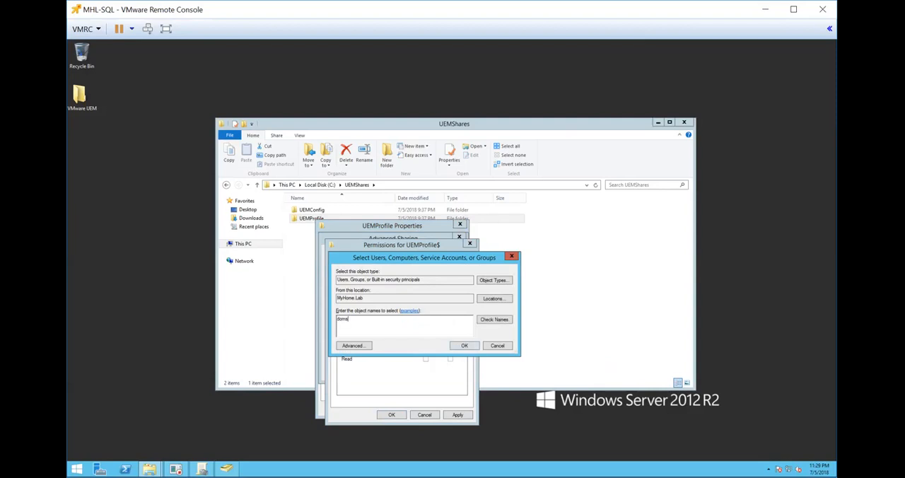
text(in admins)
key(Return)
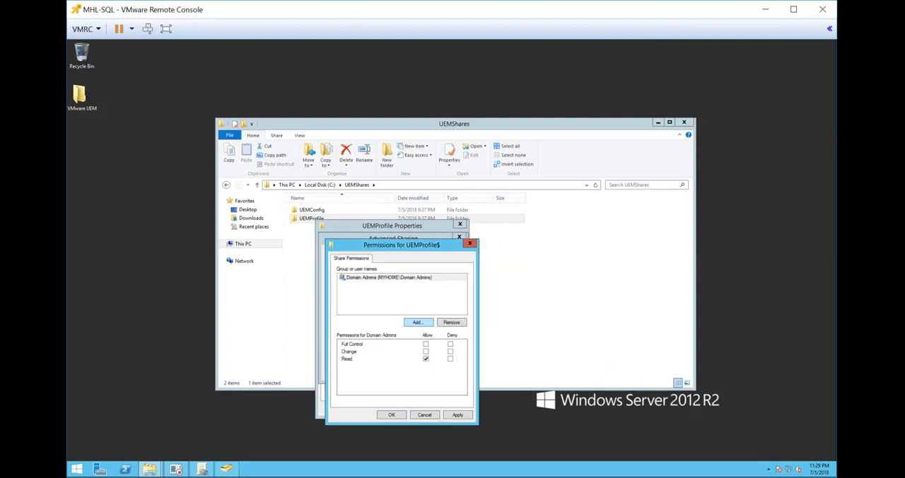
click(425, 344)
Add the UEMUsers group to the UEMProfile$ share permissions with full control, and apply the sharing settings.
click(417, 321)
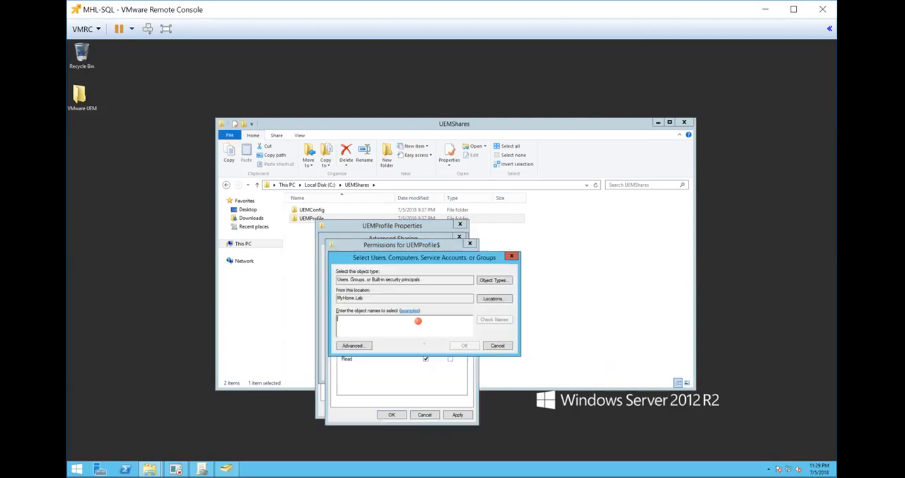
text(uem)
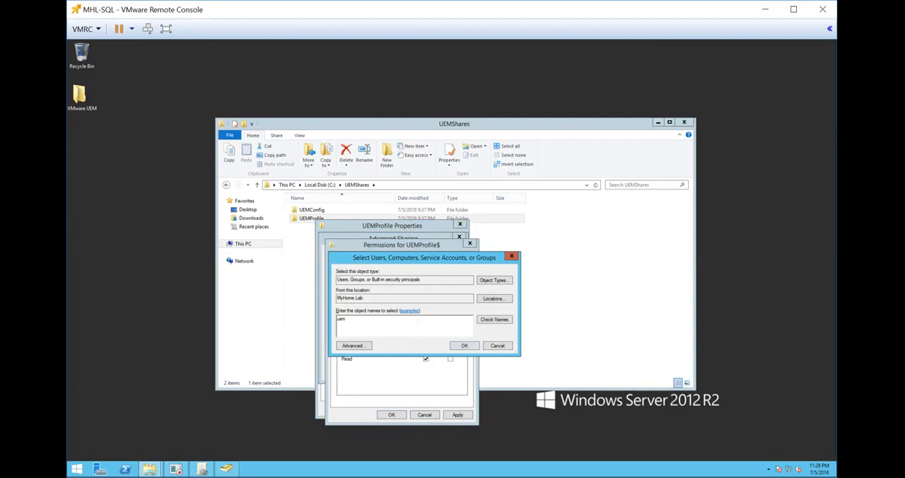
key(Return)
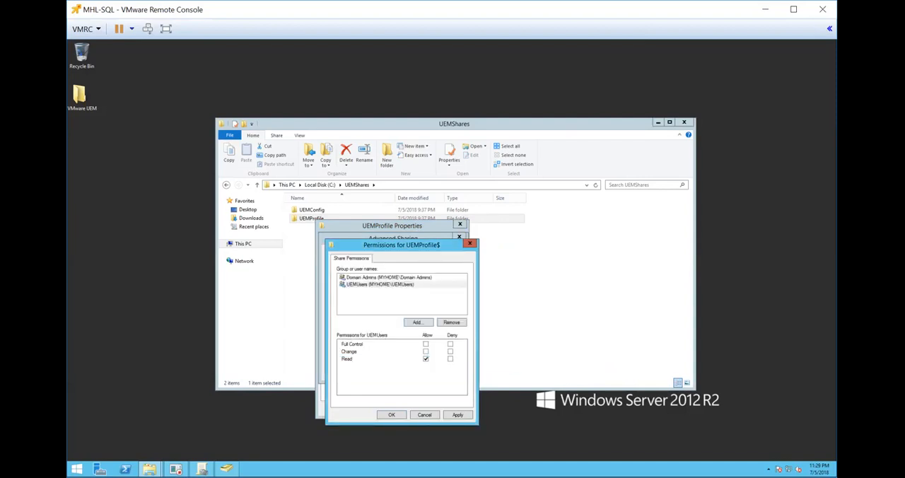
click(425, 343)
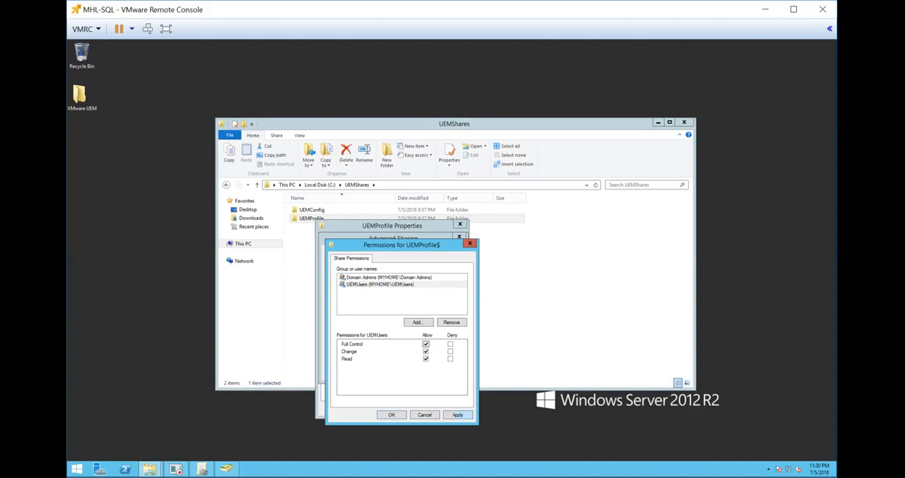
click(456, 415)
click(393, 414)
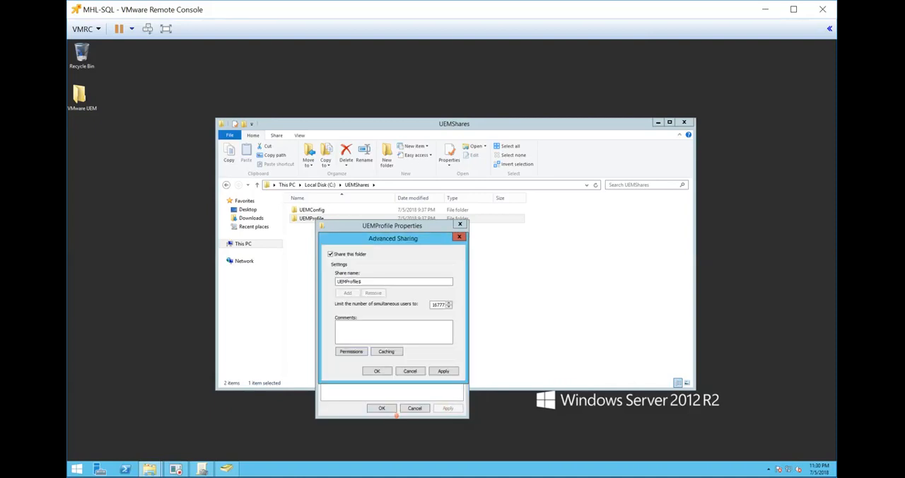
click(451, 368)
click(376, 369)
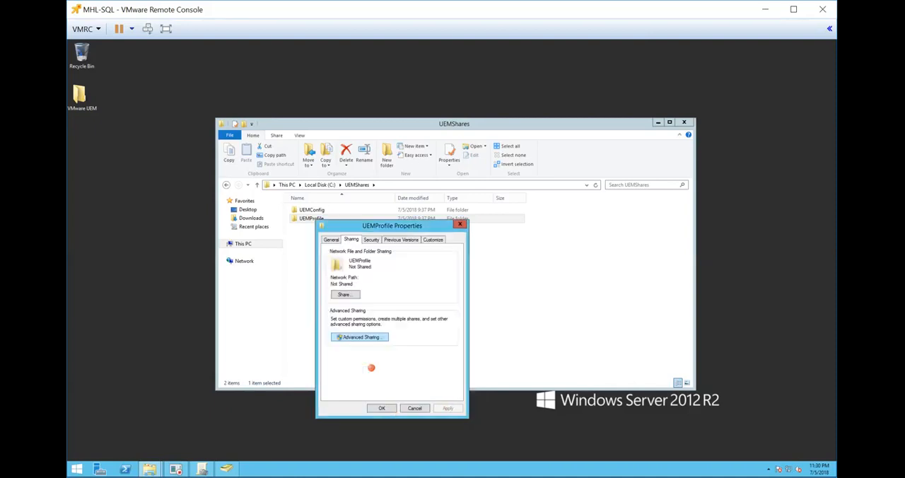
click(382, 408)
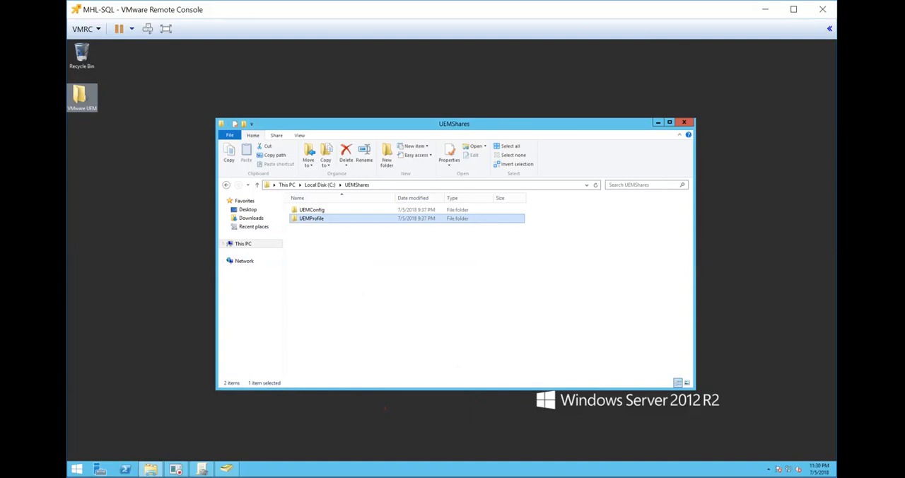
Launch the VMware User Environment Manager 9.4 x64 installer from the VMware UEM desktop folder.
double_click(82, 96)
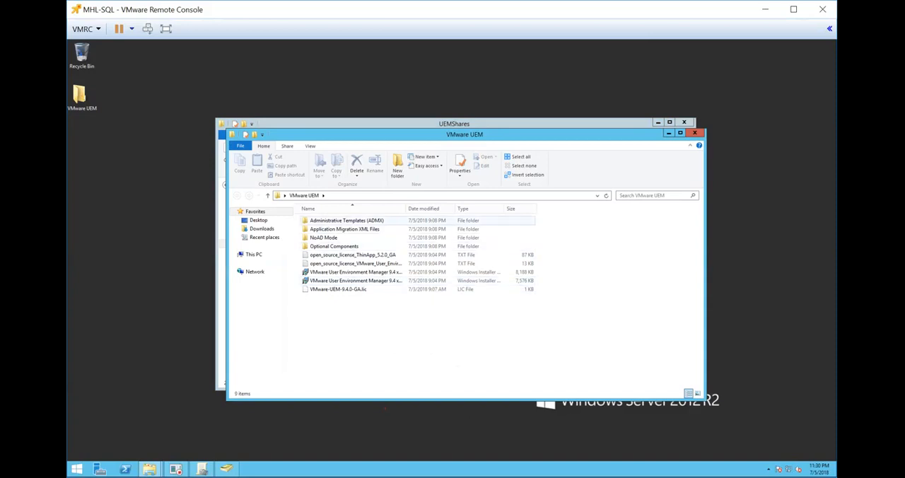
double_click(401, 209)
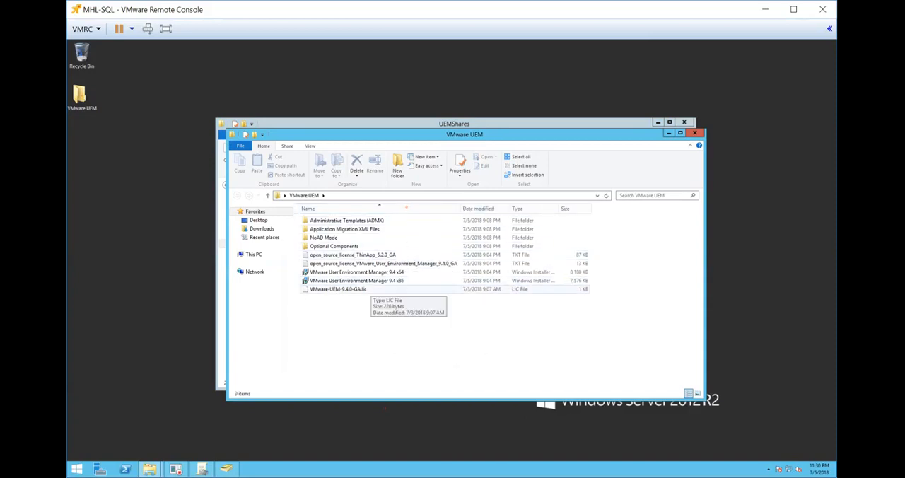
right_click(361, 272)
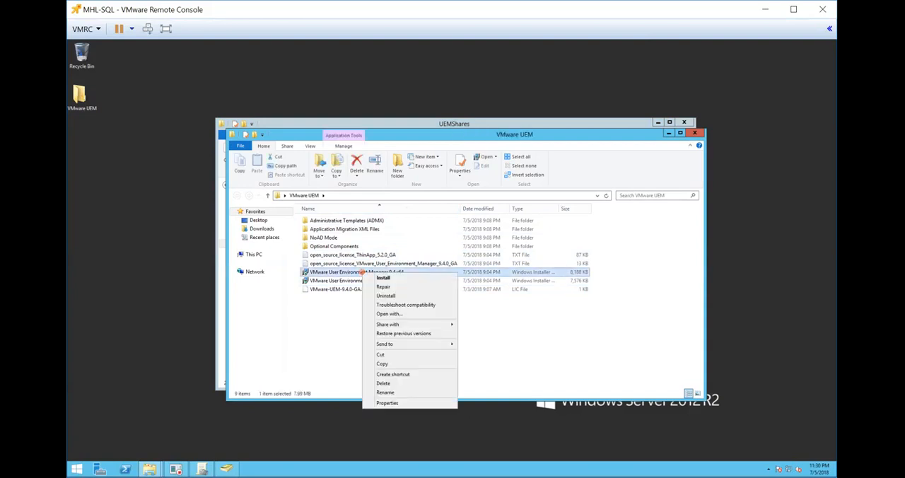
click(382, 278)
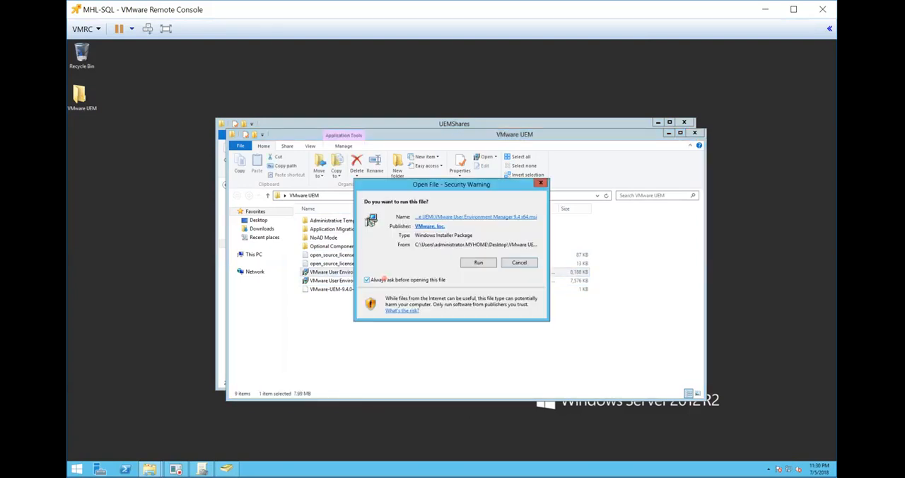
click(477, 261)
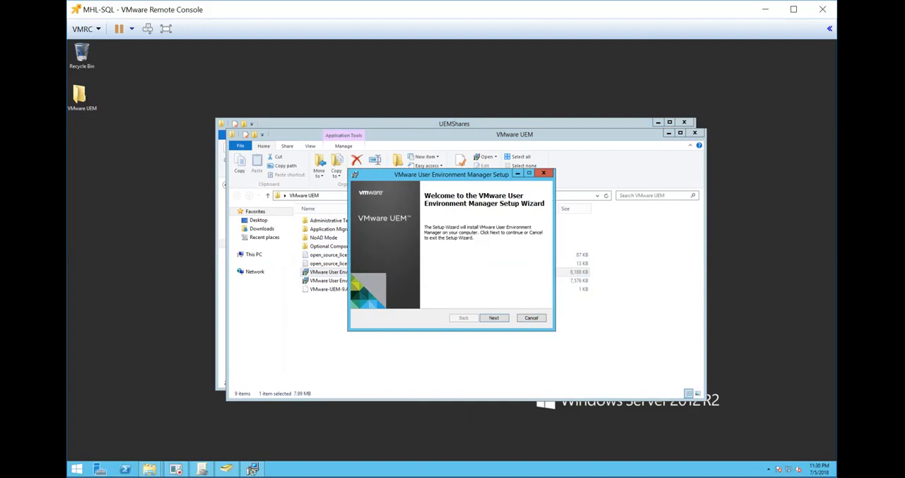
Accept the license agreement in the setup wizard and keep the default destination folder.
click(504, 316)
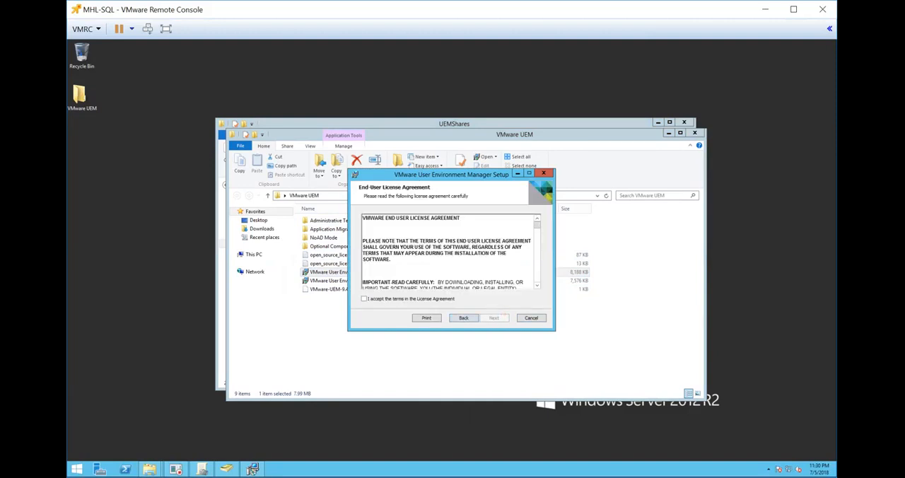
click(417, 298)
click(494, 317)
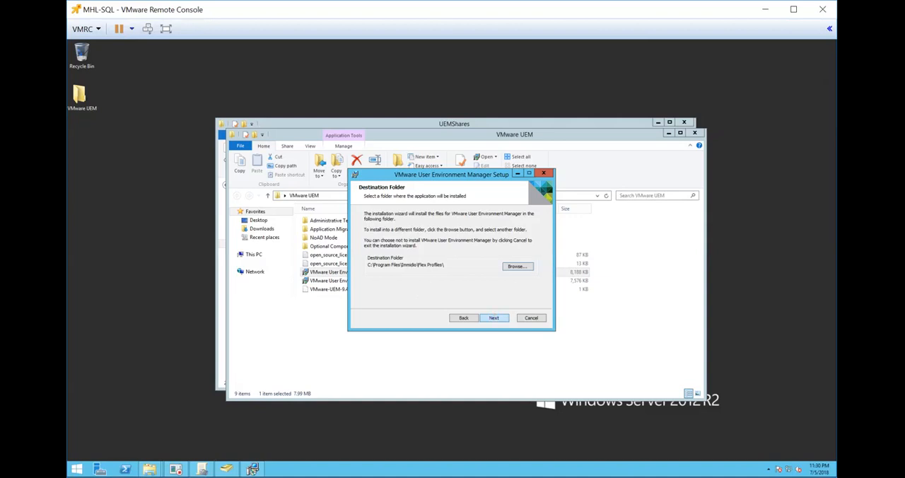
click(498, 319)
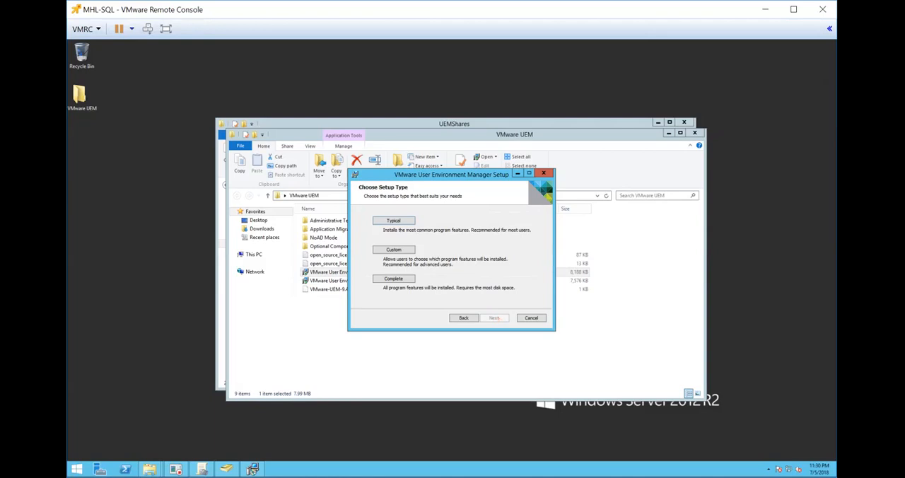
Run a custom installation with VMware UEM FlexEngine unavailable and VMware UEM Management Console installed on the local hard drive.
click(393, 249)
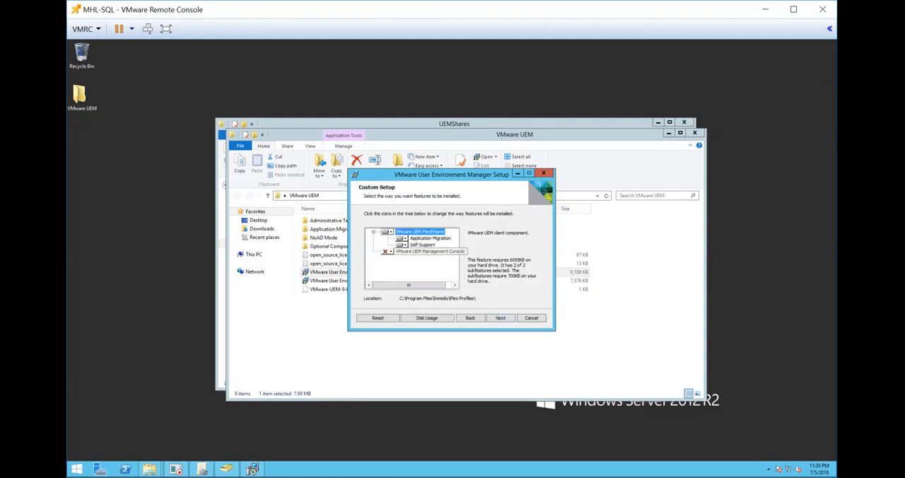
click(386, 232)
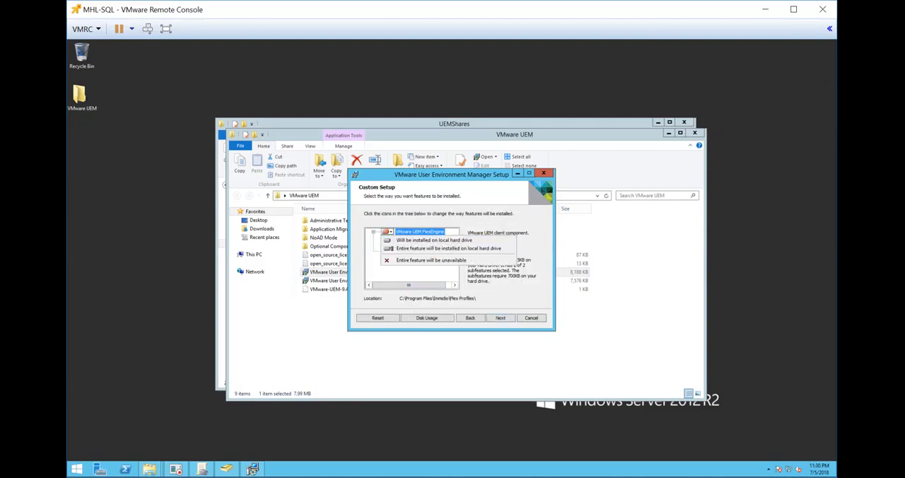
click(396, 259)
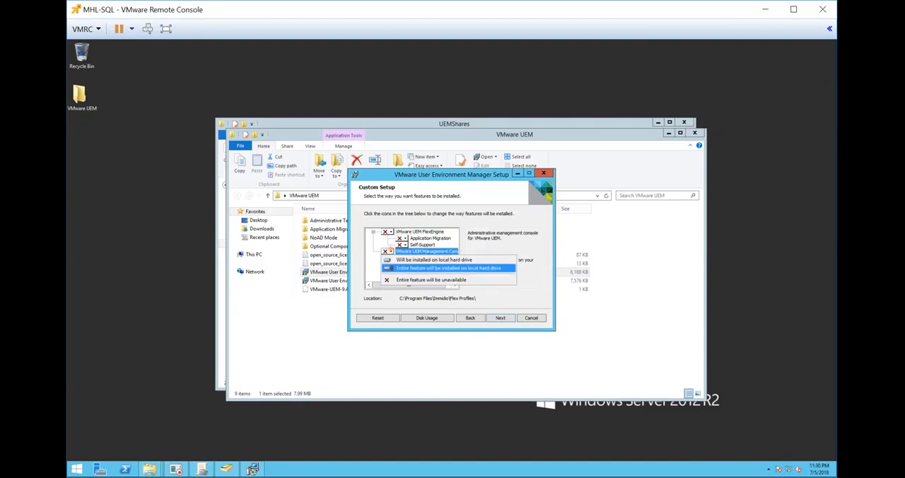
click(403, 260)
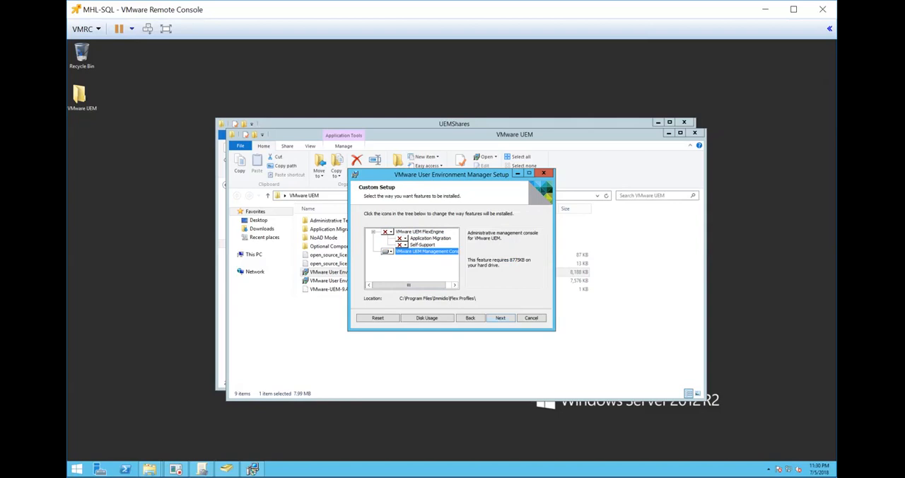
click(502, 316)
click(504, 316)
click(502, 317)
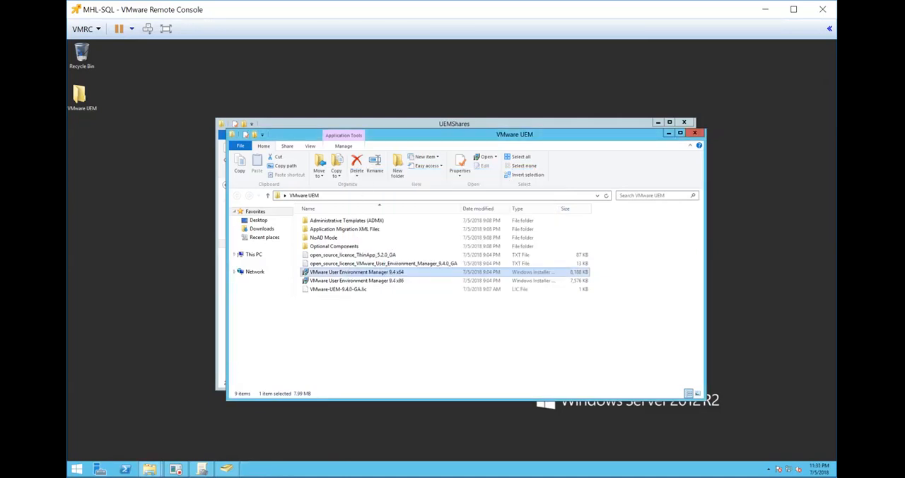
Run the VMware UEM Management Console as administrator from the installed apps list.
click(76, 470)
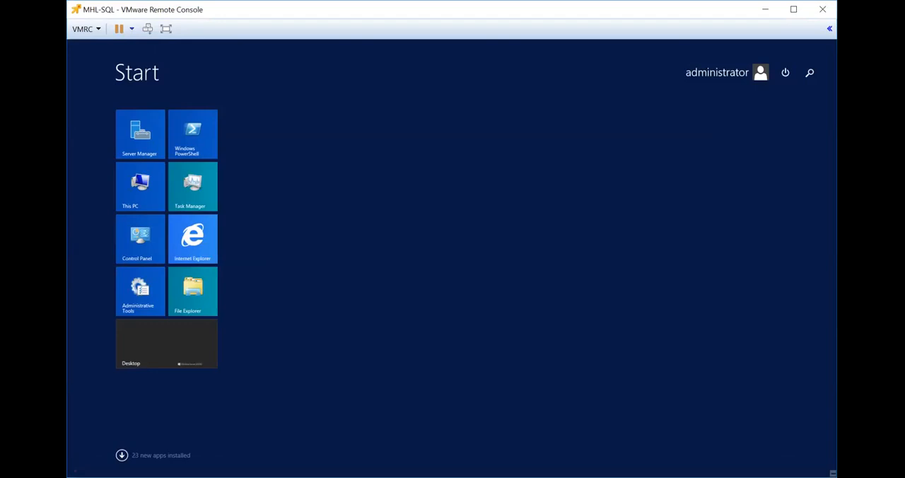
click(121, 454)
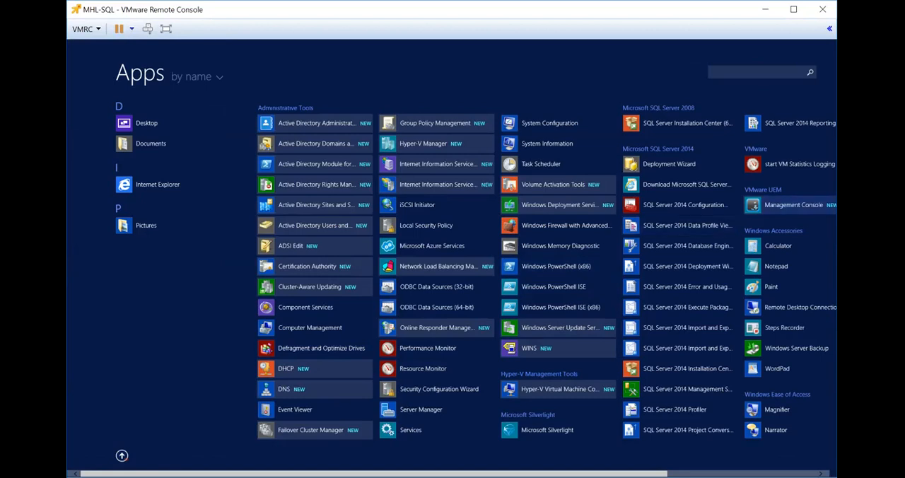
right_click(781, 203)
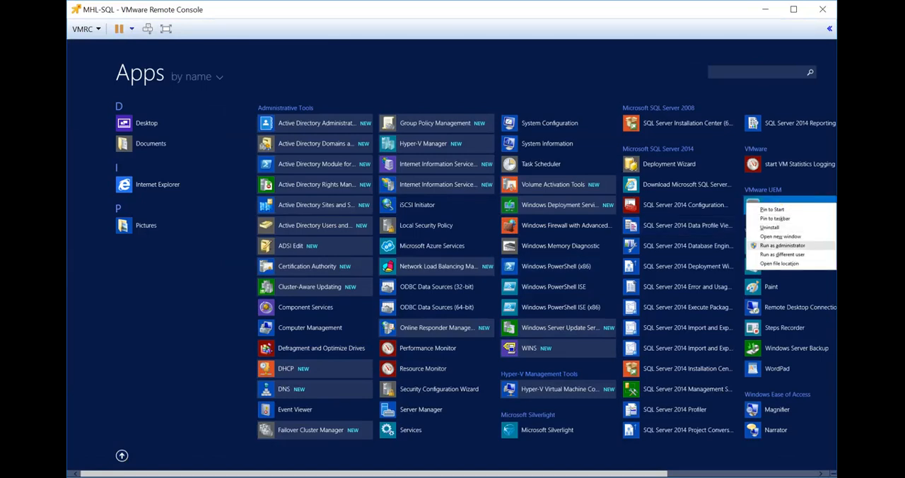
click(781, 245)
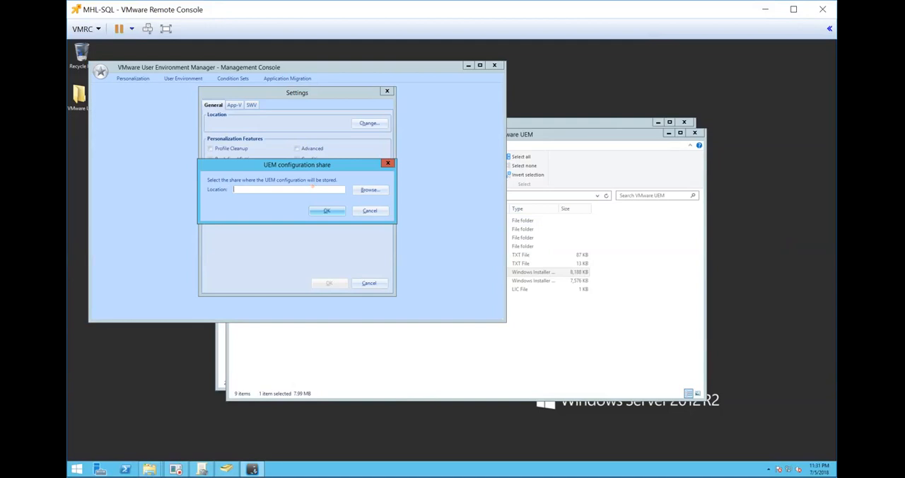
Set the UEM configuration share location to \\mhl-sql.myhome.lab\uemconfig$ and accept the default feature settings.
text(\\)
text(h)
text(mhl-sql)
text(.myhome.lab)
text(\)
text(uem)
text(config)
text($)
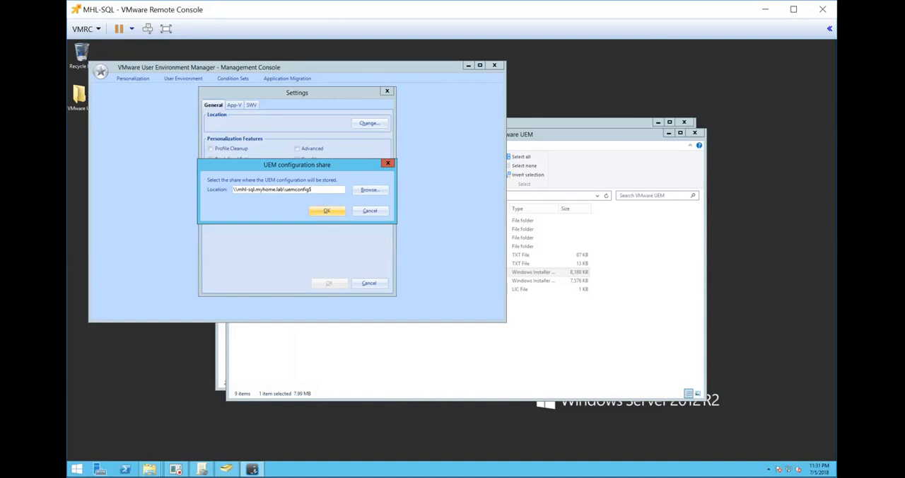
click(332, 212)
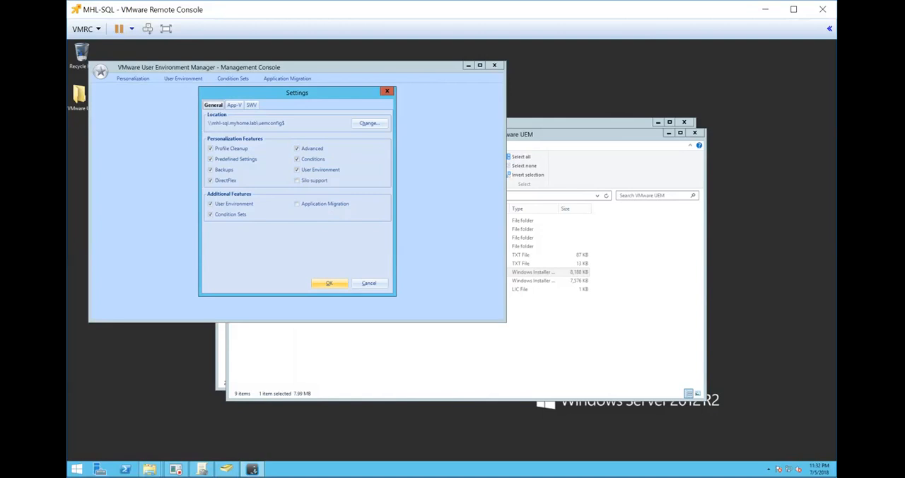
click(342, 283)
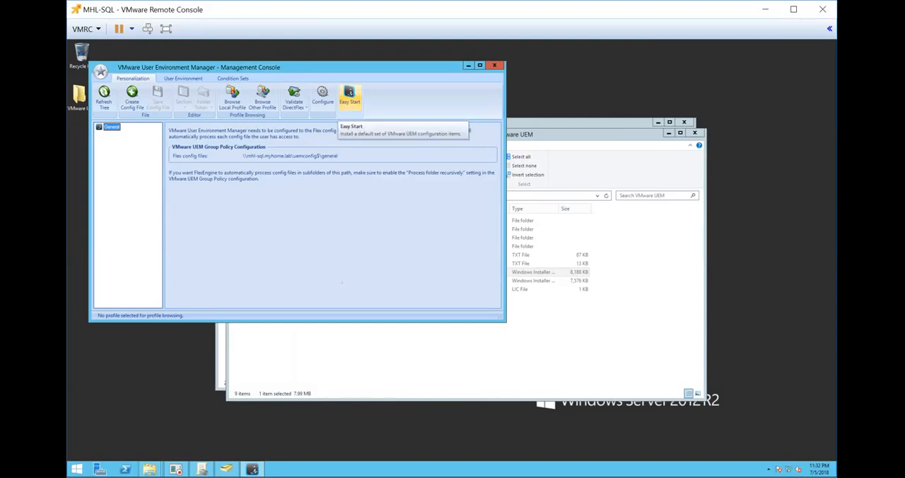
Install the Easy Start default configuration items, including those for Microsoft Office 2003, 2007, 2010, 2013 and 2016.
click(349, 95)
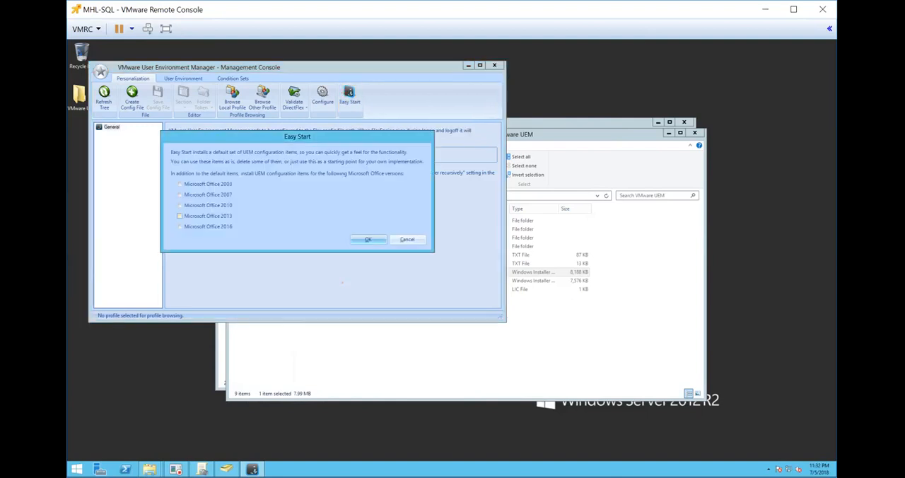
click(180, 185)
click(180, 195)
click(179, 205)
click(179, 216)
click(178, 226)
click(367, 238)
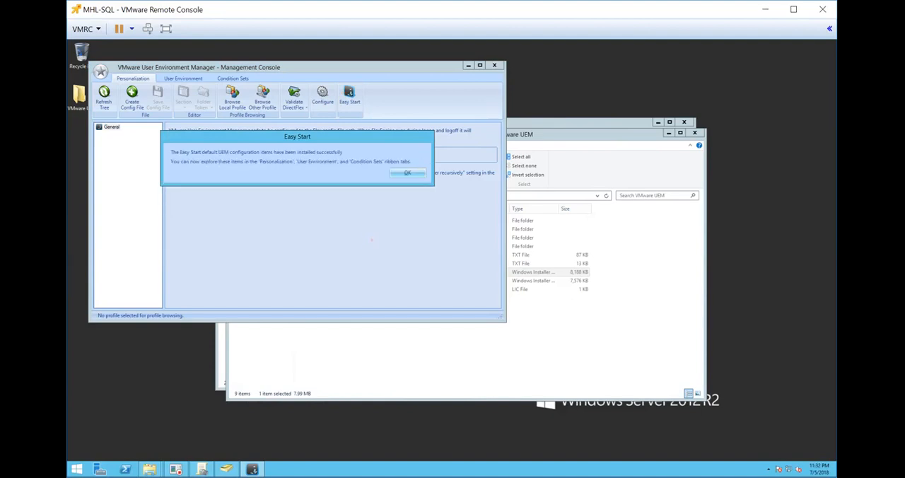
Close the Easy Start message and launch the VMware User Environment Manager 9.4 x64 installer on the Win10-IC machine.
click(407, 173)
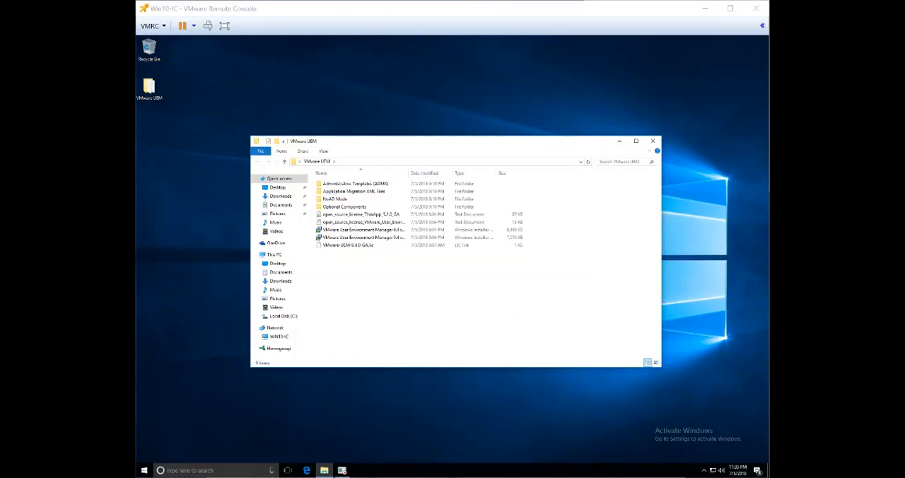
click(382, 229)
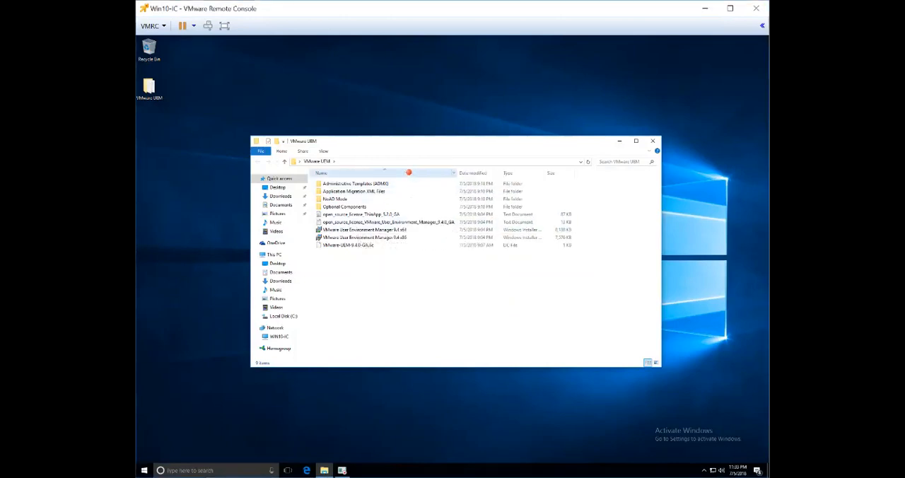
double_click(407, 172)
right_click(378, 230)
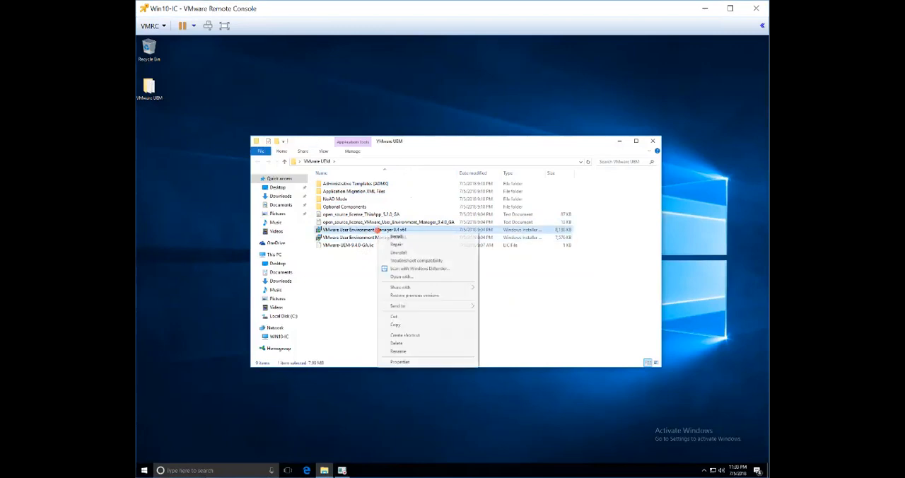
click(396, 236)
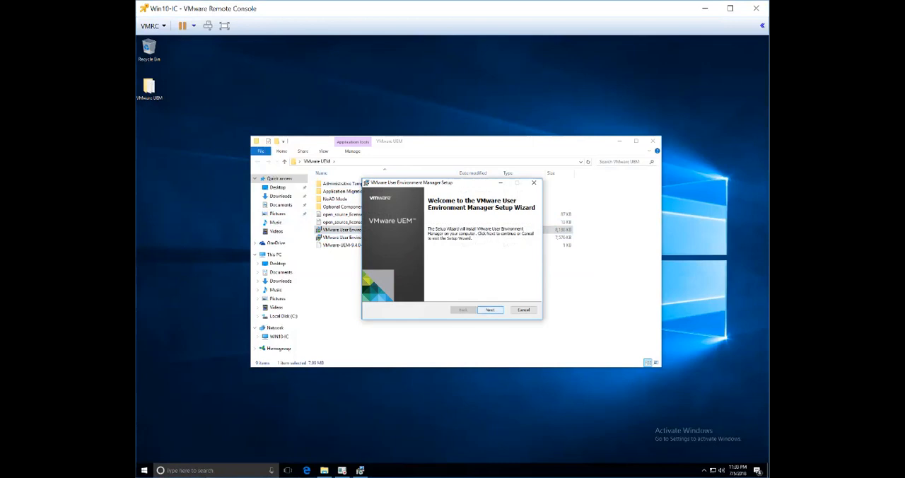
Accept the license agreement and the default destination folder, and choose the Custom setup type.
click(490, 310)
click(430, 291)
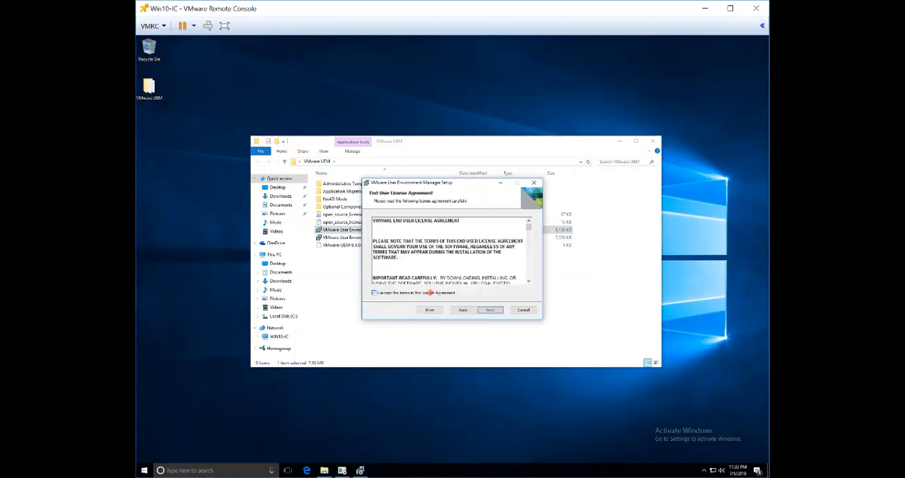
click(490, 309)
click(490, 309)
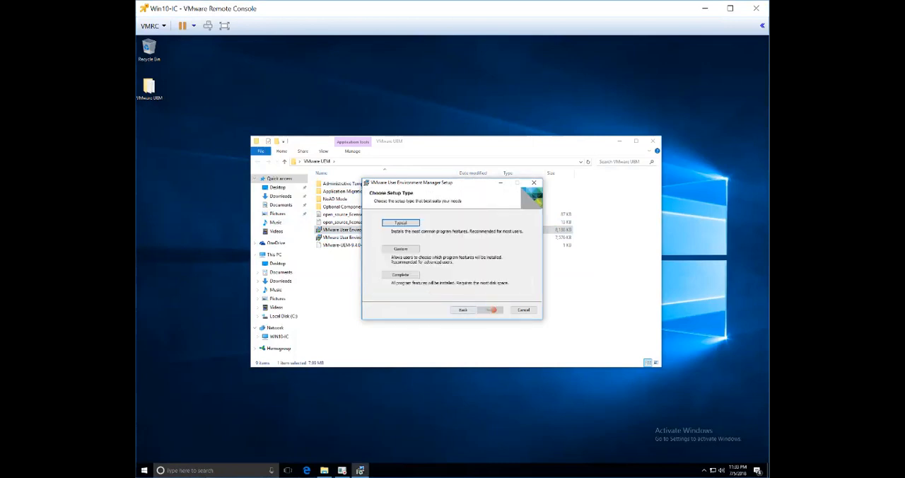
click(400, 249)
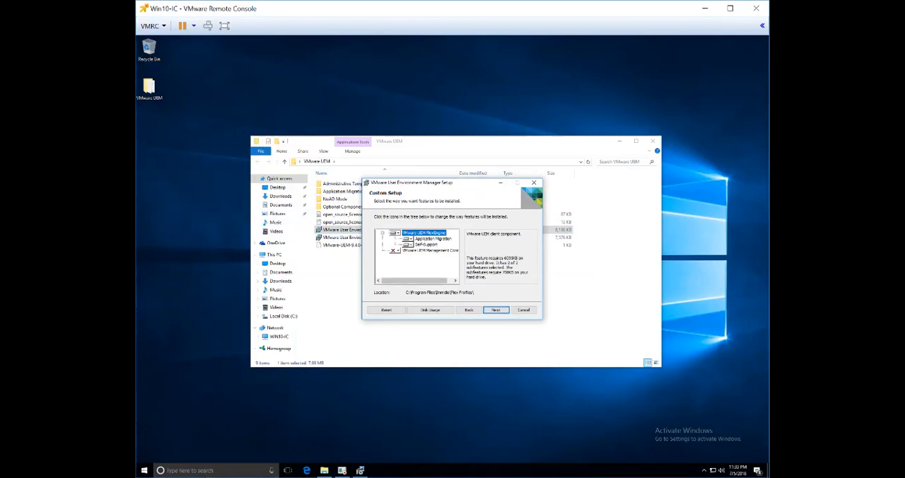
Install VMware UEM FlexEngine with Application Migration and Self-Support, without the Management Console or a license file, and finish the setup.
click(495, 310)
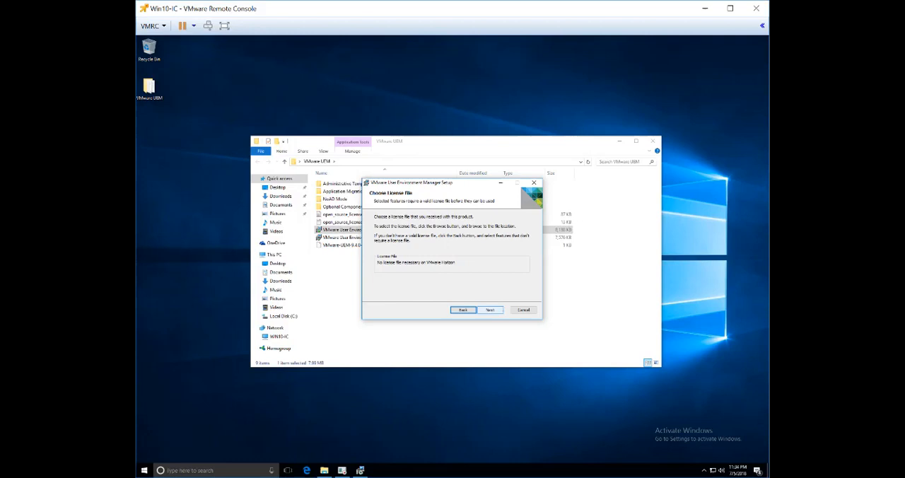
click(486, 310)
click(484, 309)
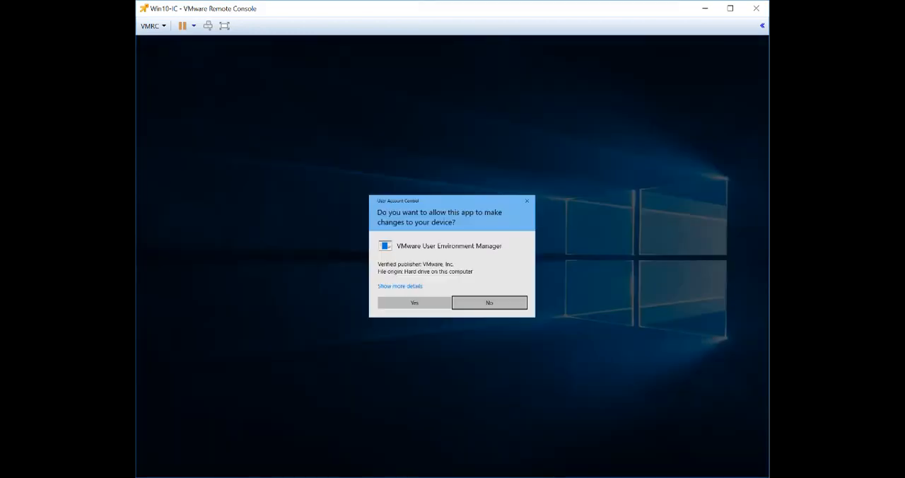
click(414, 303)
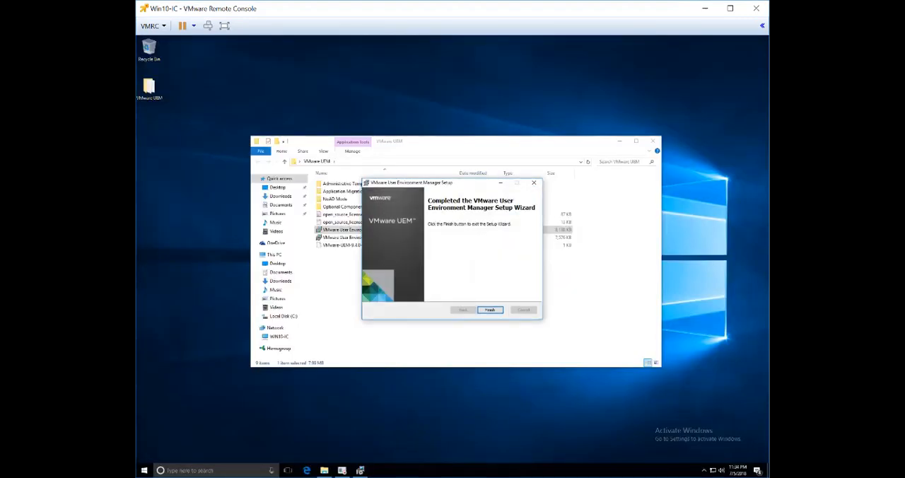
click(489, 309)
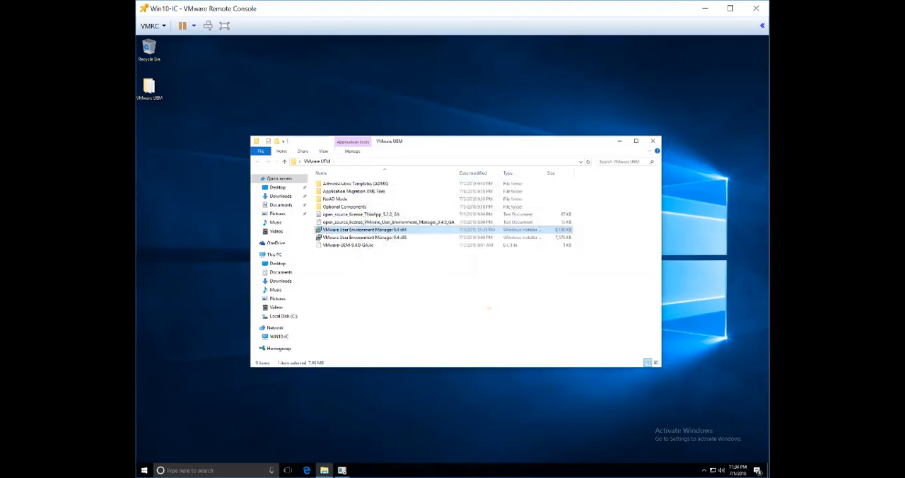
Close the VMware UEM folder window and choose a power action for the Win10-IC machine.
click(652, 141)
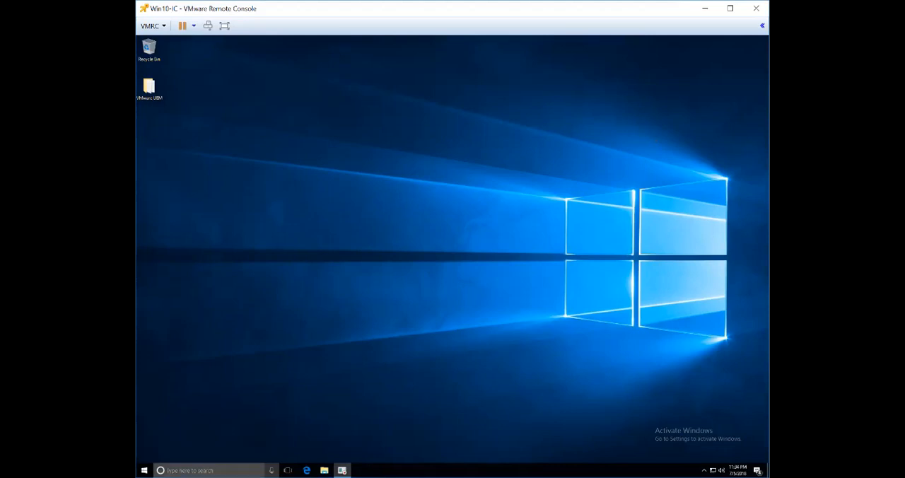
click(144, 470)
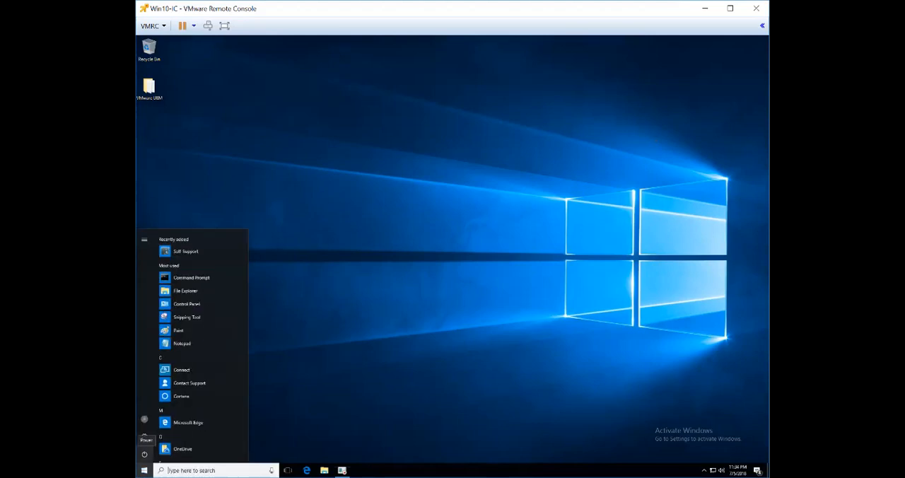
click(144, 453)
click(149, 435)
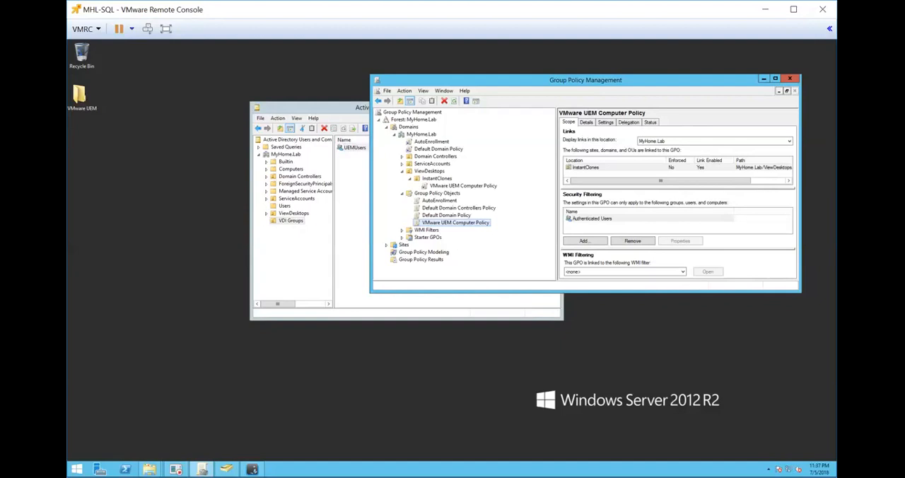
Open the VMware UEM Computer Policy for editing from Group Policy Management on the MHL-SQL server.
mouse_move(175, 469)
click(775, 79)
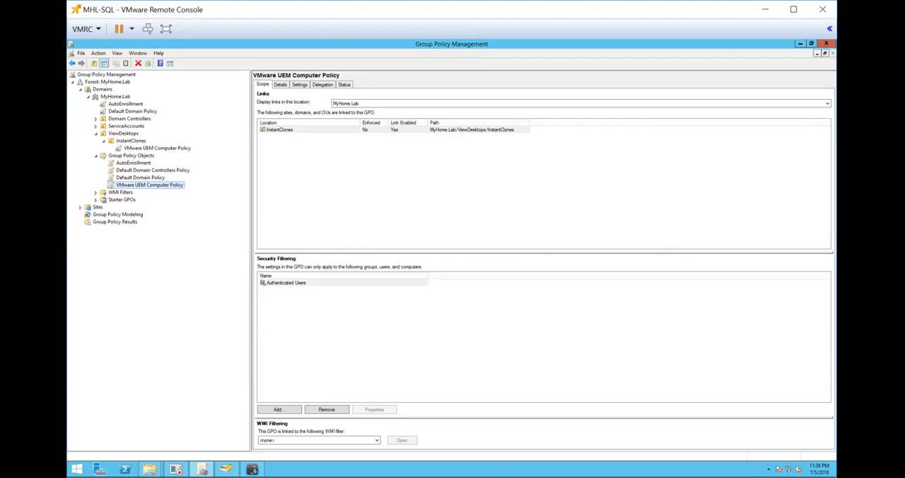
right_click(150, 185)
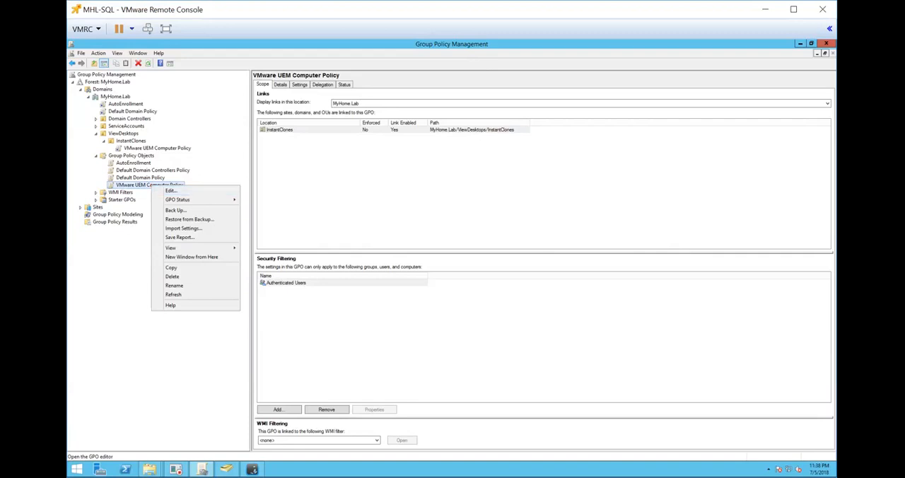
click(130, 141)
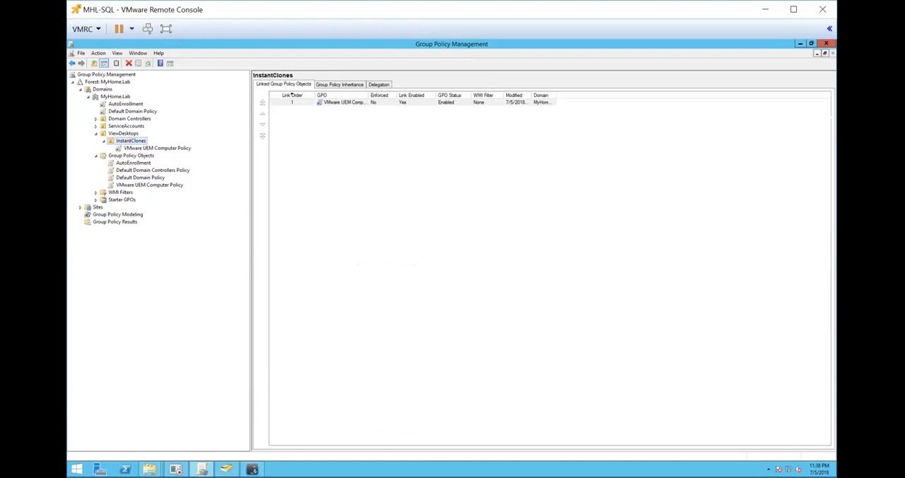
right_click(136, 183)
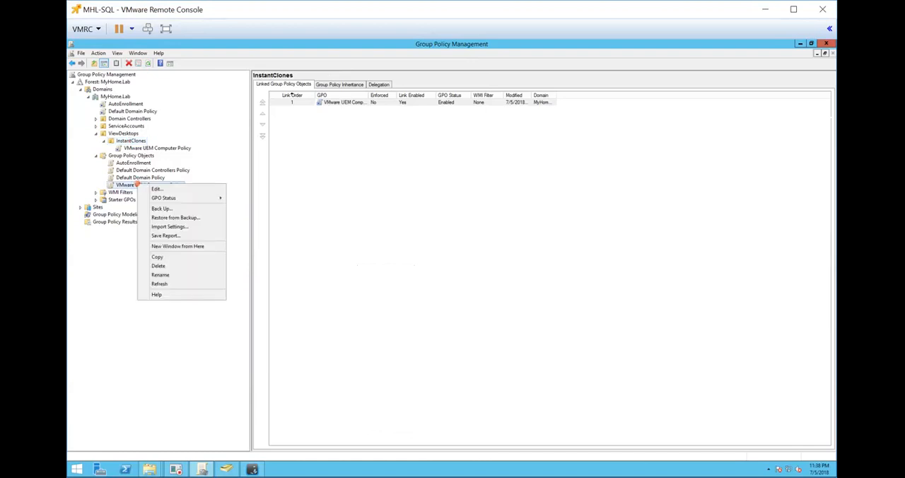
click(157, 186)
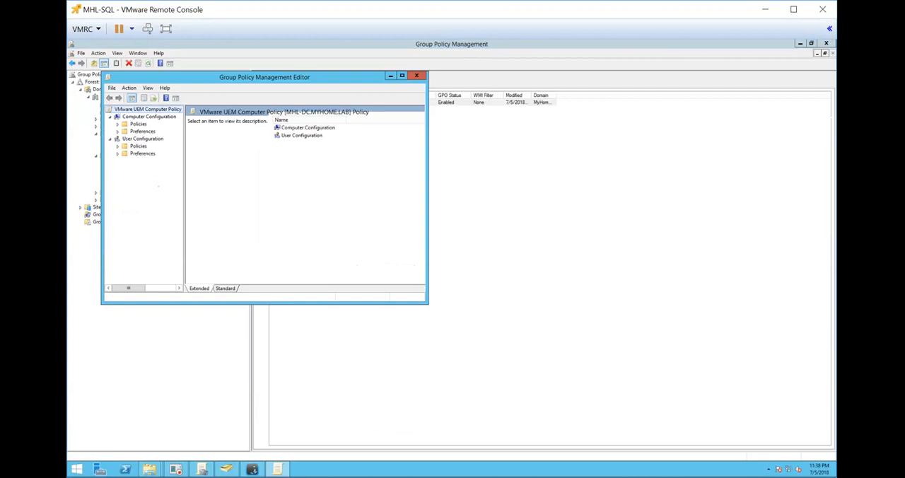
Show the FlexEngine settings in VMware UEM under the User Configuration administrative templates, with the editor maximized and its tree pane widened.
click(402, 76)
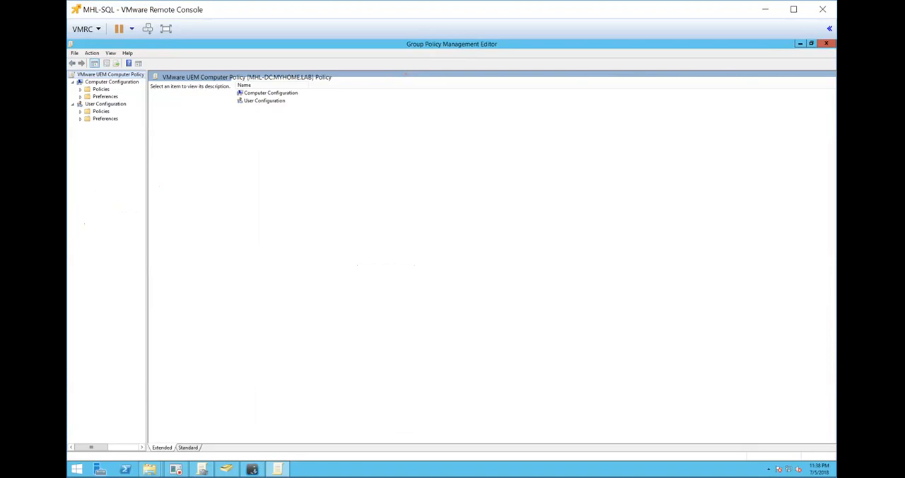
drag(147, 176, 357, 196)
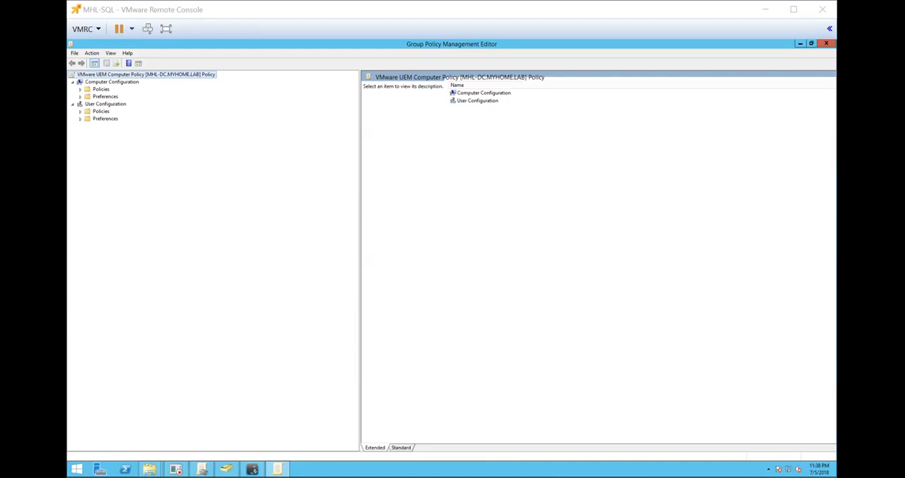
click(81, 111)
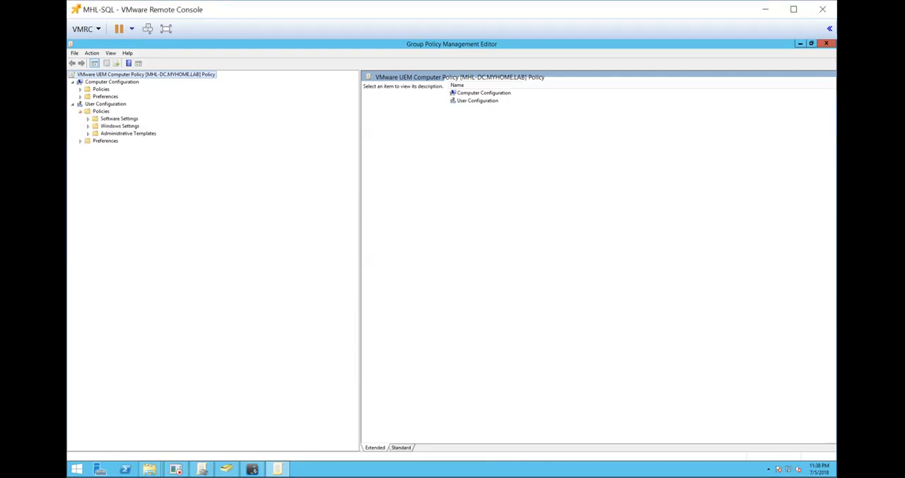
click(87, 133)
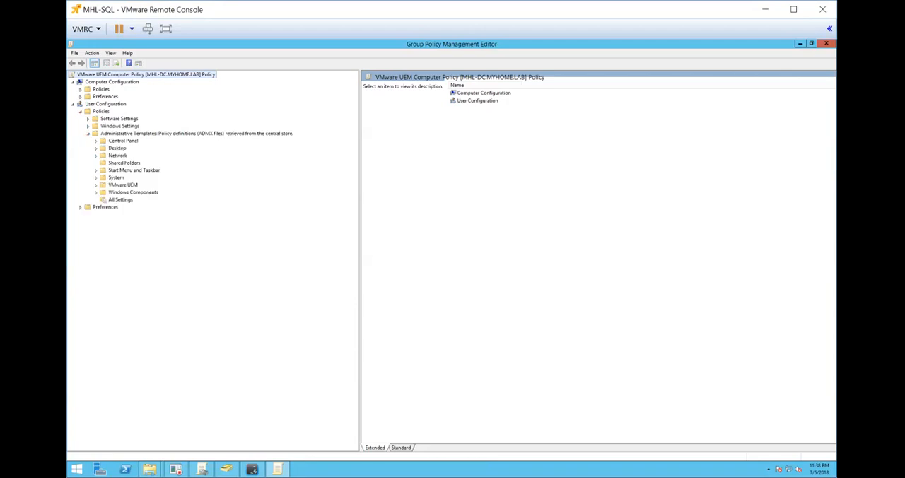
click(96, 185)
click(127, 186)
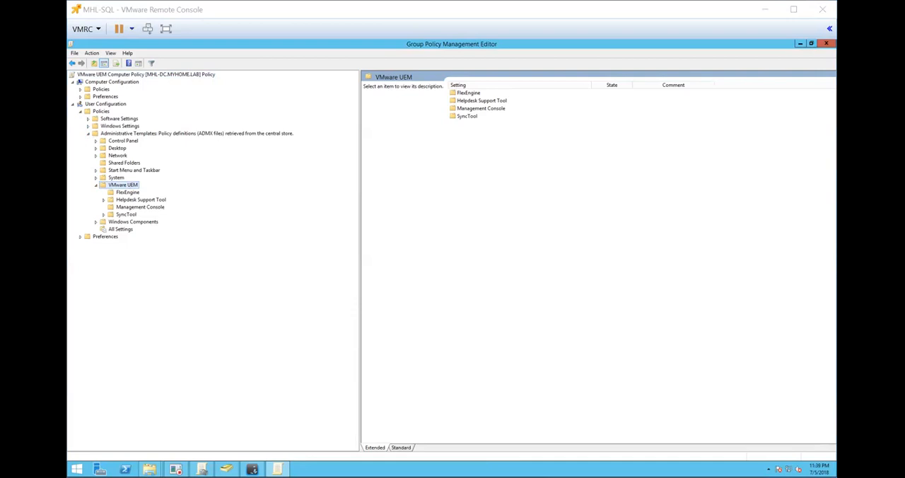
click(128, 192)
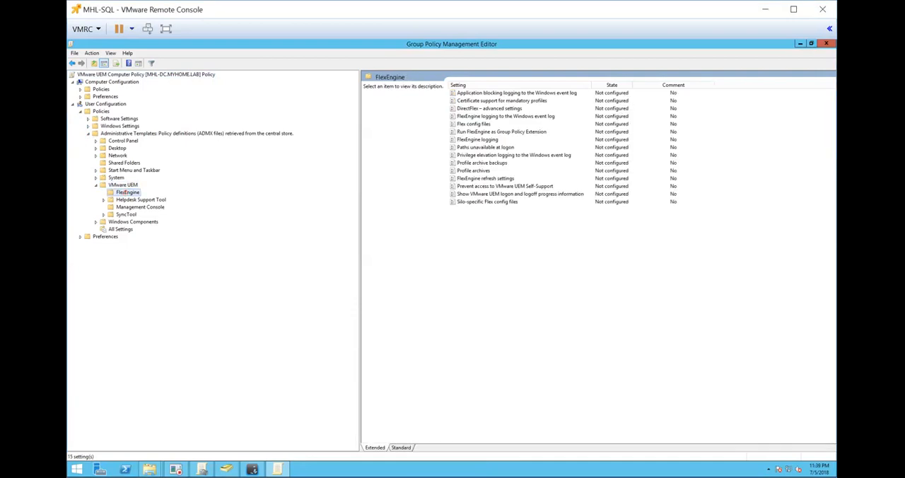
Enable the Flex config files policy with the central location \\mhl-sql.myhome.lab\uemconfig$\general.
double_click(472, 124)
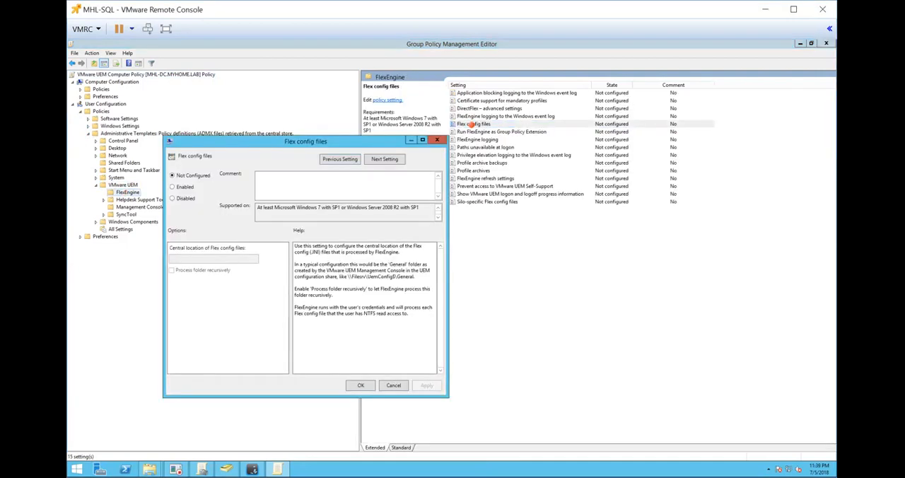
click(182, 186)
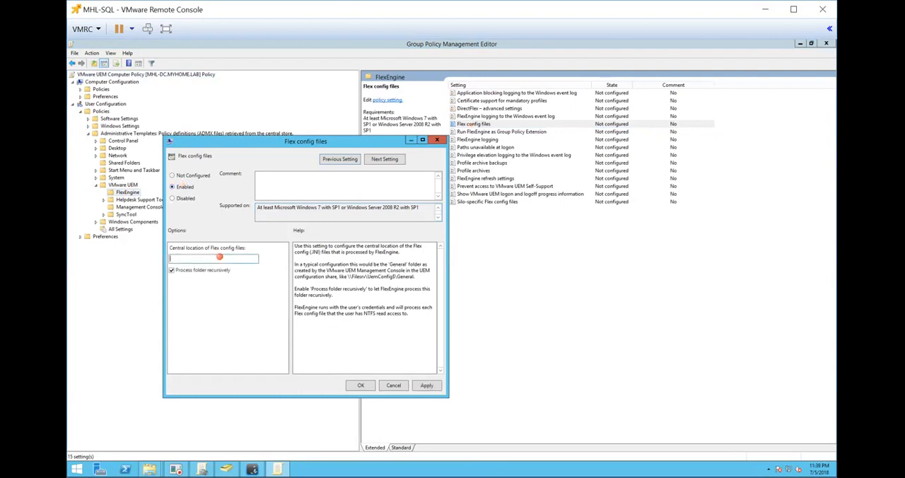
text(\\)
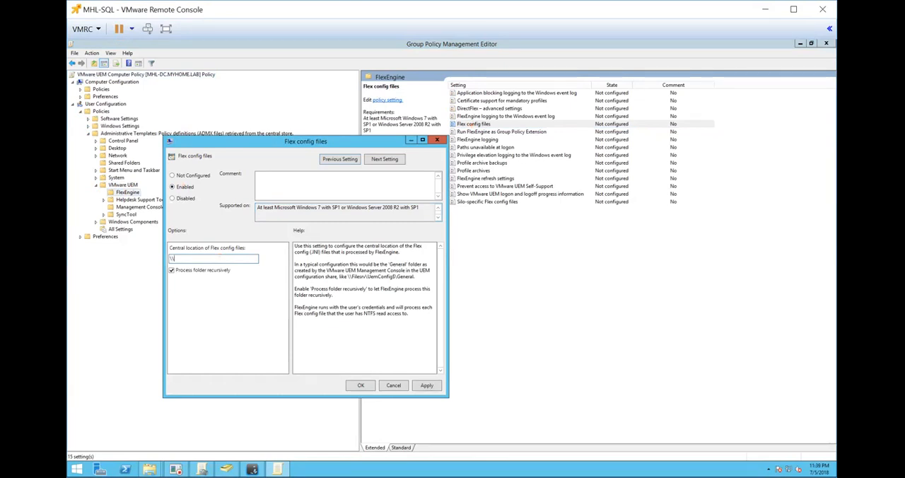
text(m)
text(hl-s)
text(ql.myhome.lab\)
text(uemconfig)
text($\general)
click(360, 385)
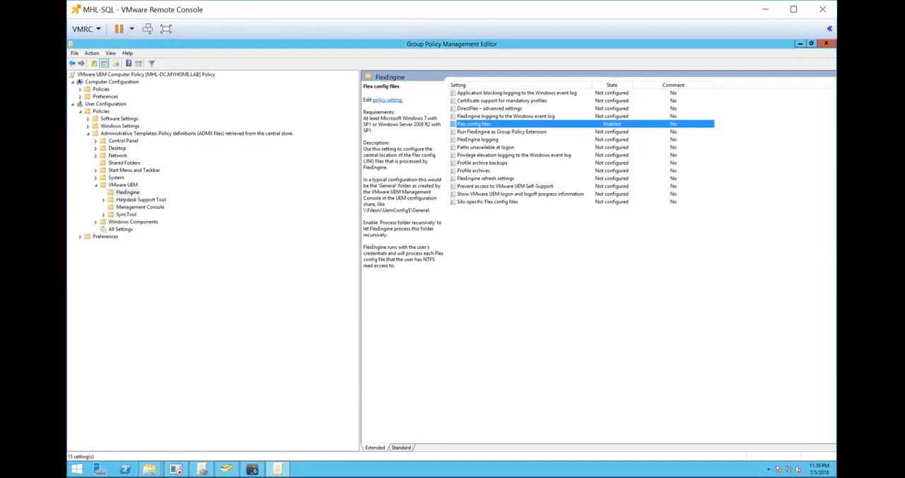
Enable the Profile archives policy and set the storage location to \\mhl-sql.myhome.lab\uemprofile$\%username%\archives.
double_click(481, 170)
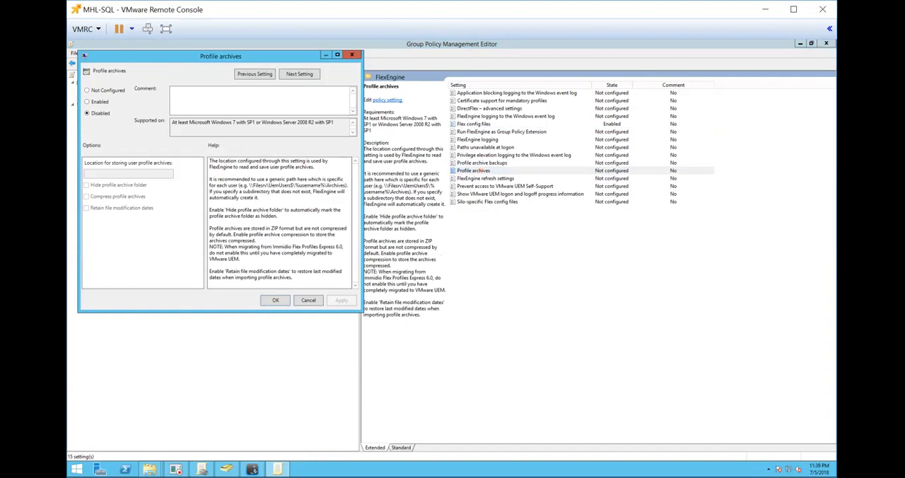
click(100, 101)
click(101, 175)
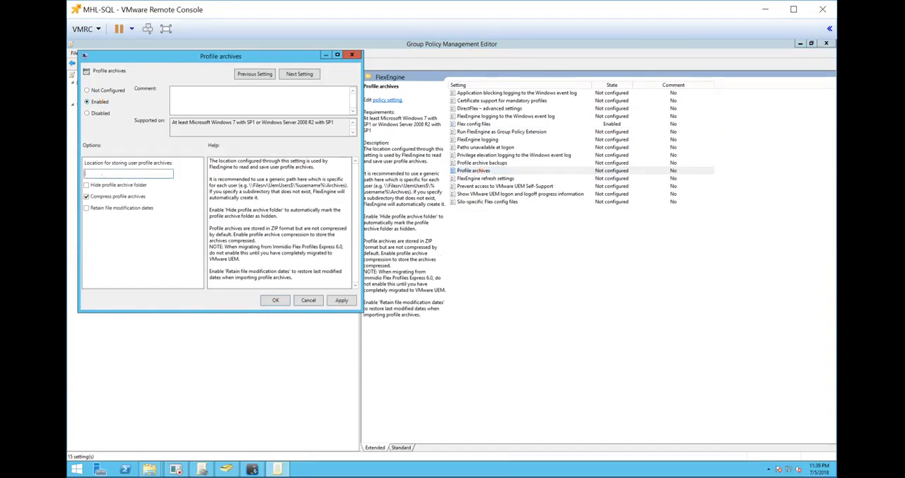
text(\\)
text(mhl-sql\)
text(.myhome.lab\)
text(uempro)
text(file)
text($)
text(\%username)
text(%)
text(\)
text(archives)
Copy the whole profile archives location path and save the Profile archives policy.
key(shift+Home)
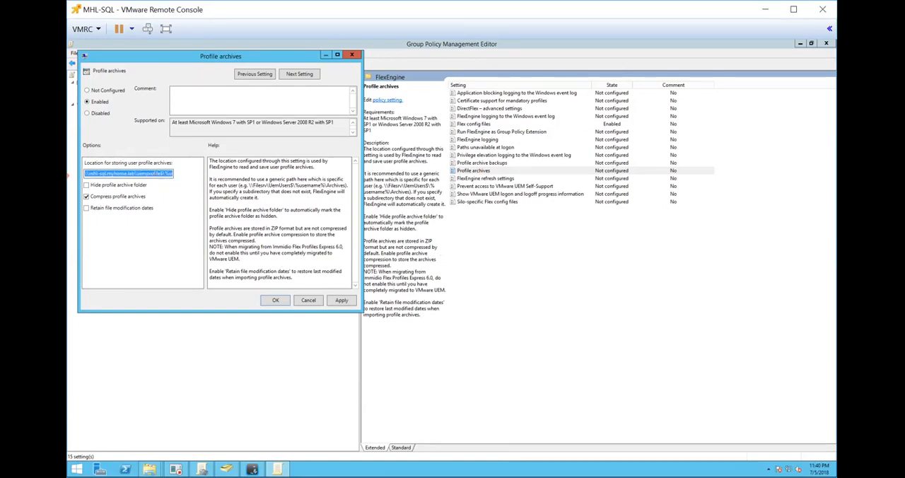
right_click(107, 172)
click(132, 200)
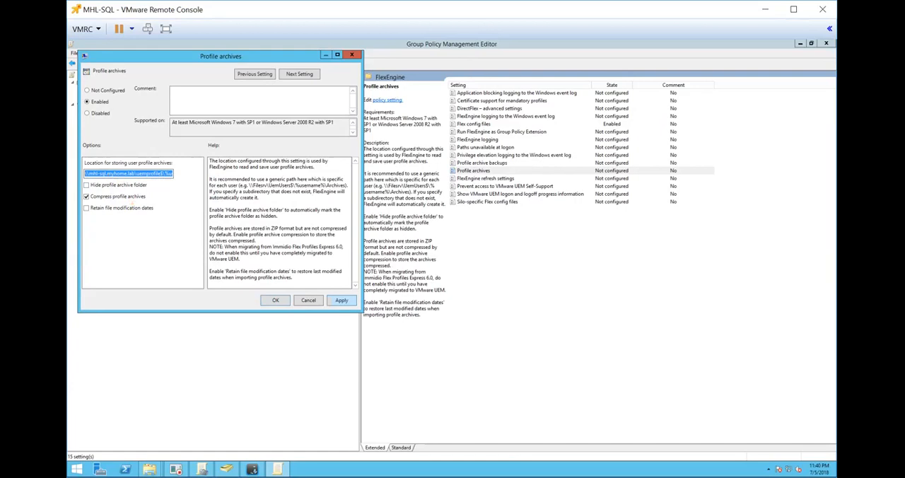
click(341, 300)
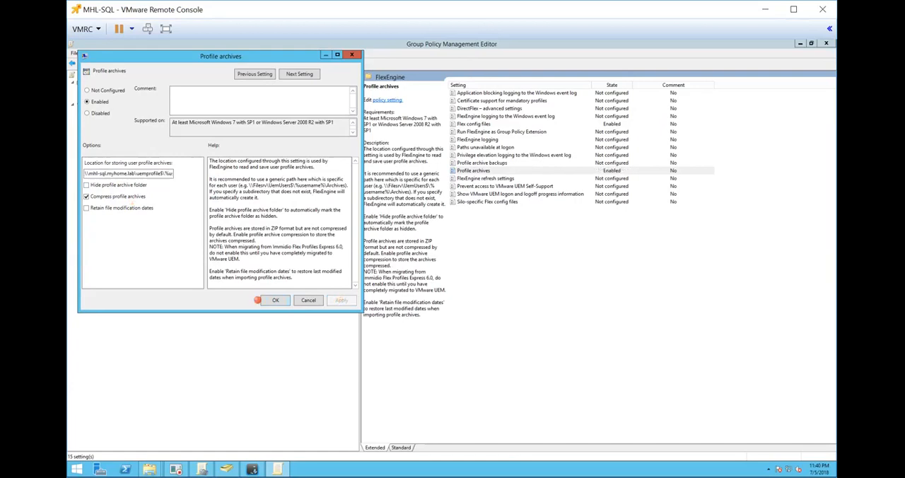
click(276, 299)
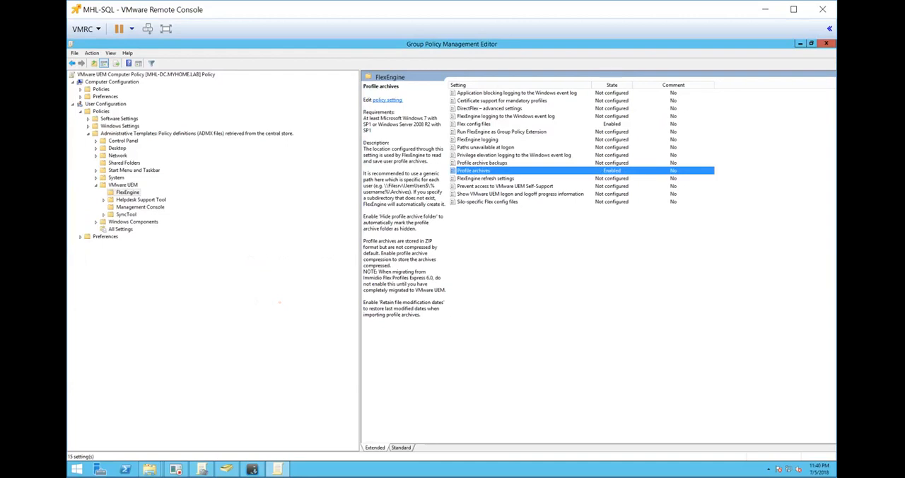
Enable the Profile archive backups policy with location \\mhl-sql.myhome.lab\uemprofile$\%username%\backups and raise the number of backups per profile archive.
double_click(494, 162)
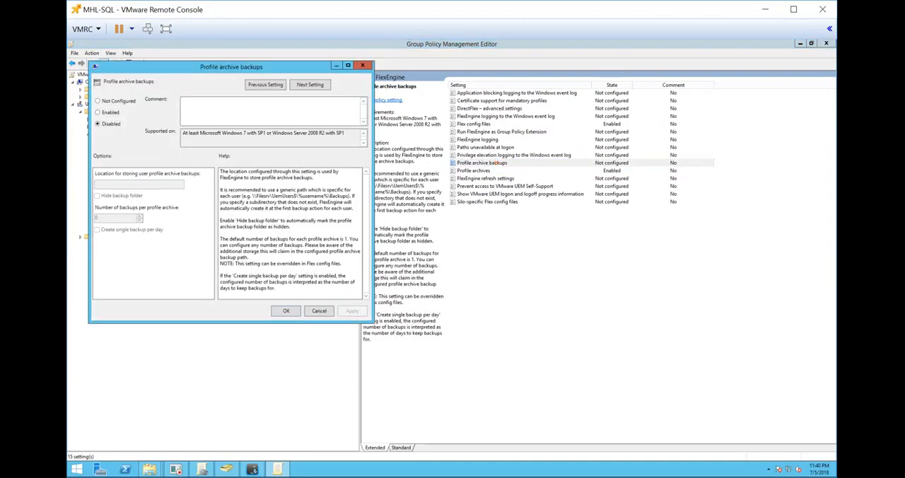
click(111, 110)
click(104, 182)
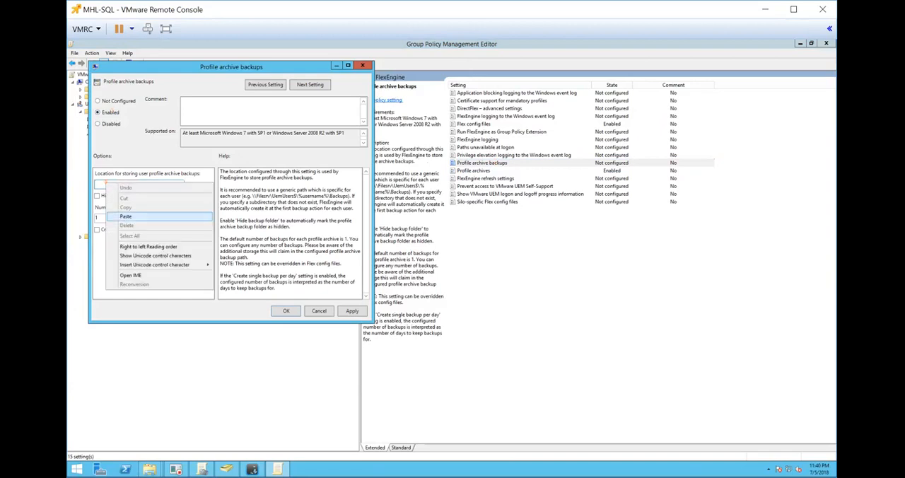
click(125, 216)
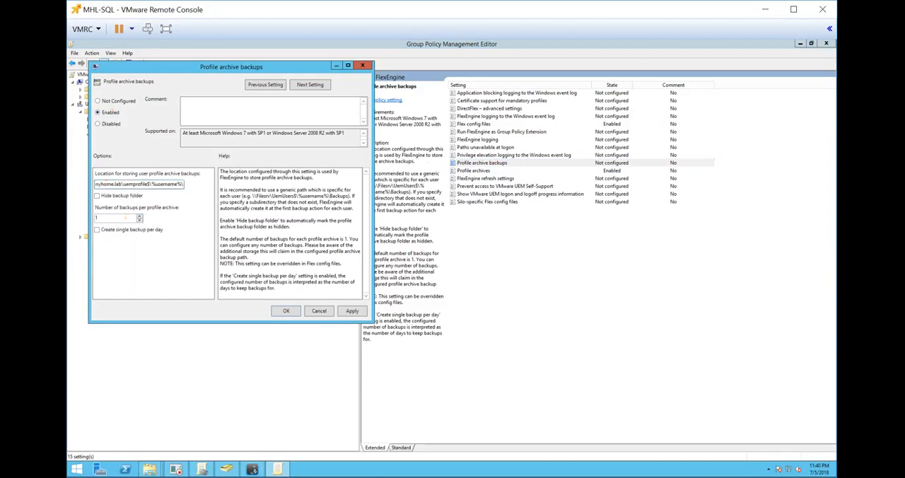
text(backups)
click(139, 215)
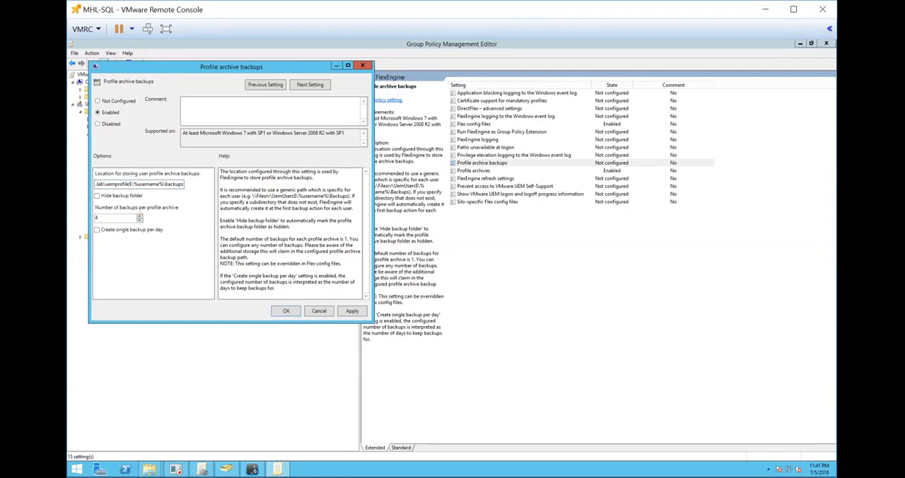
click(139, 215)
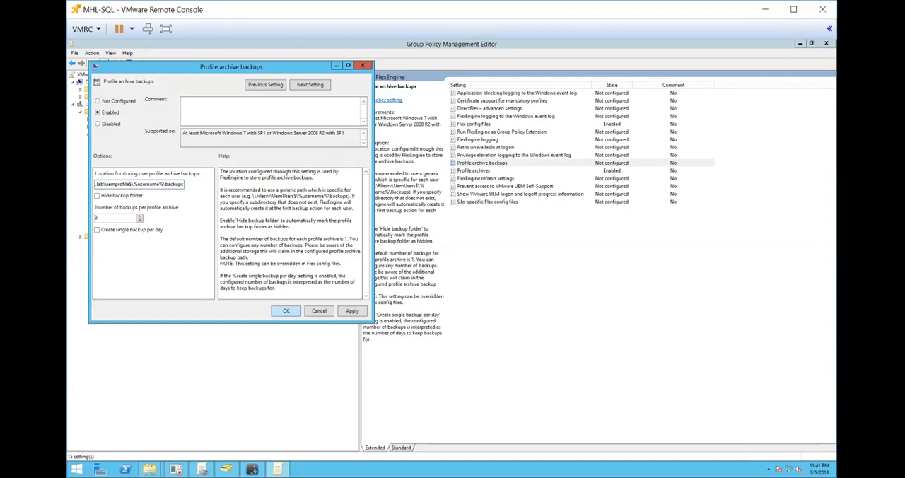
click(352, 310)
click(286, 310)
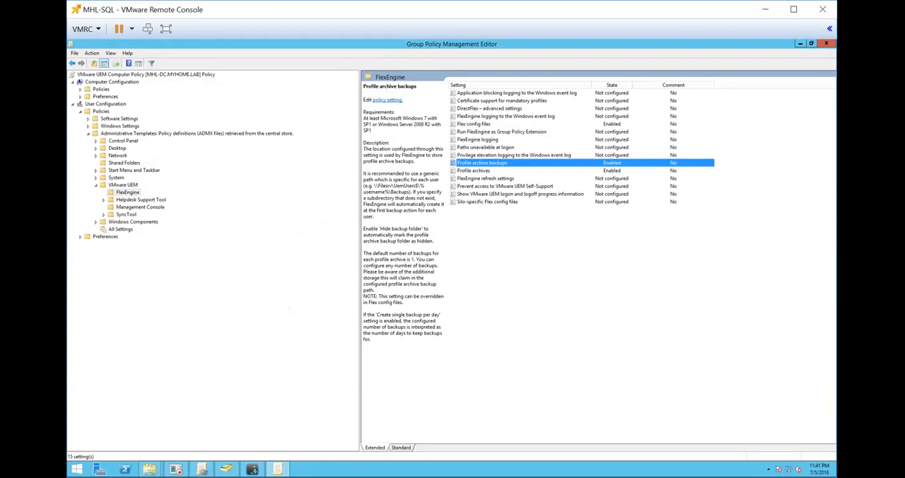
Enable the Run FlexEngine as Group Policy Extension policy and save it.
double_click(497, 131)
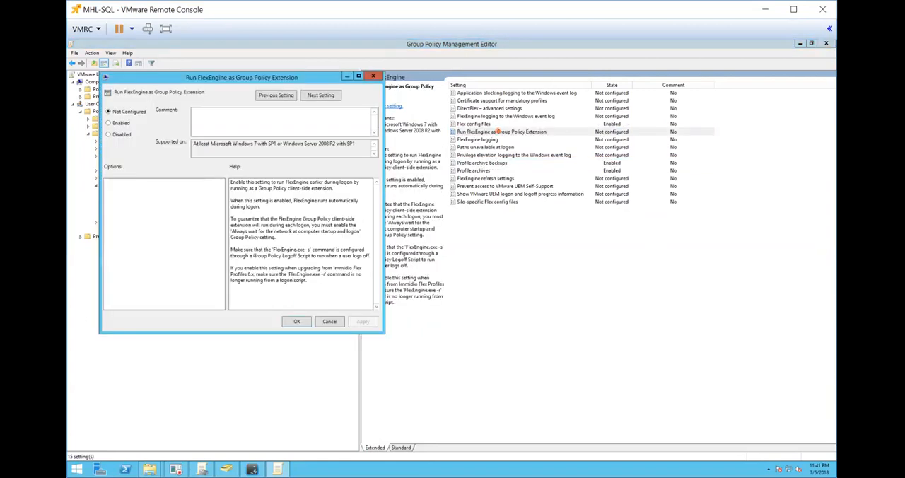
click(116, 123)
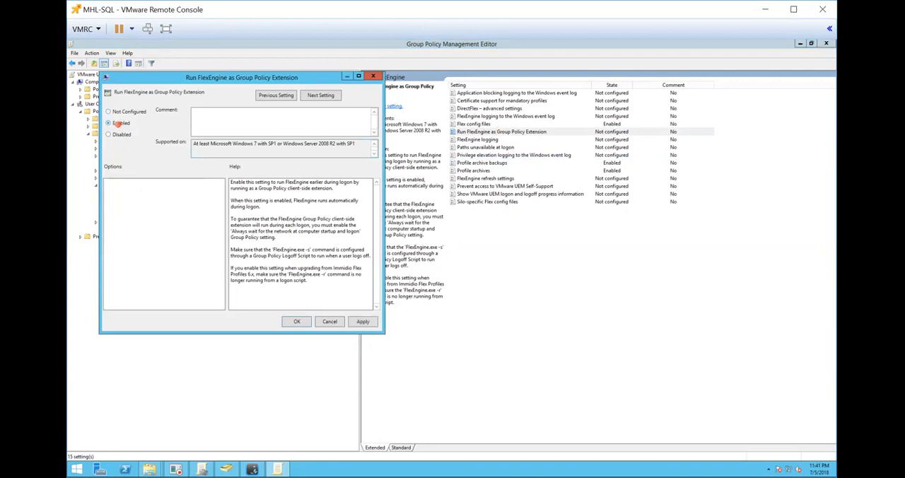
click(363, 320)
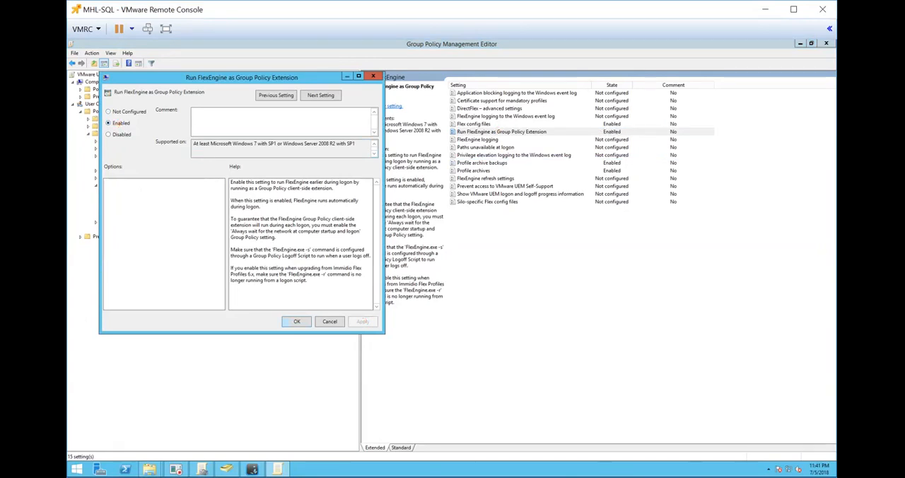
click(298, 321)
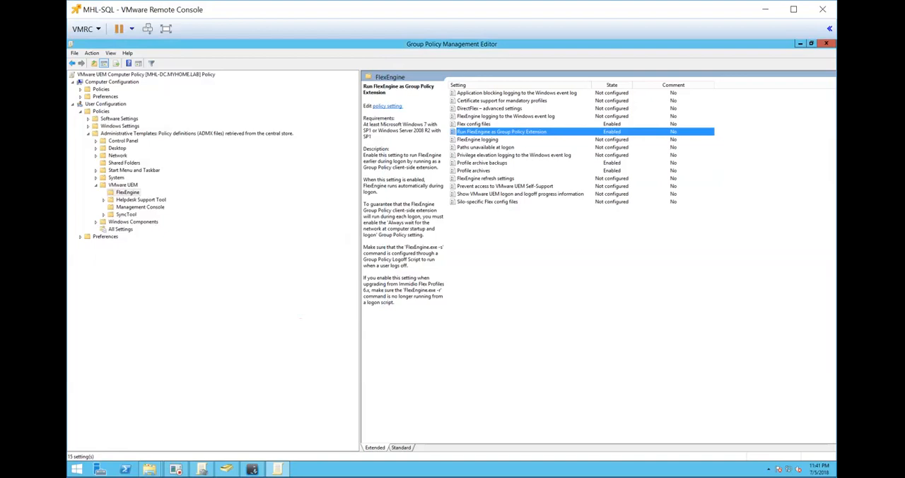
Enable the FlexEngine logging policy and set the log file path to \\mhl-sql.myhome.lab\uemprofile$\%username%\log\Flexengine.log.
double_click(495, 139)
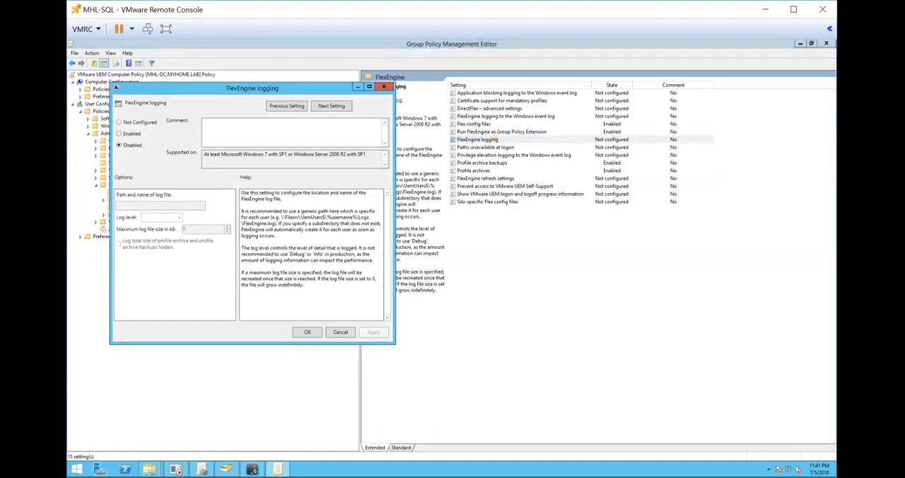
click(132, 132)
click(143, 203)
key(ctrl+v)
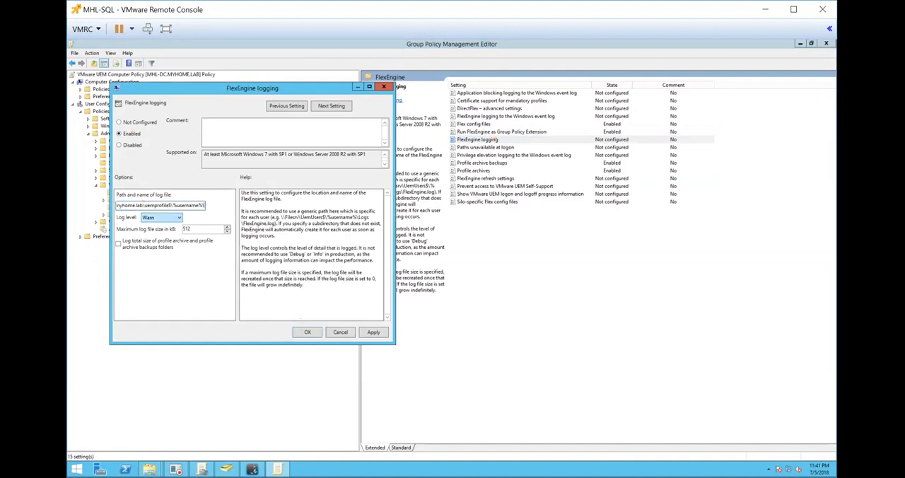
text(log)
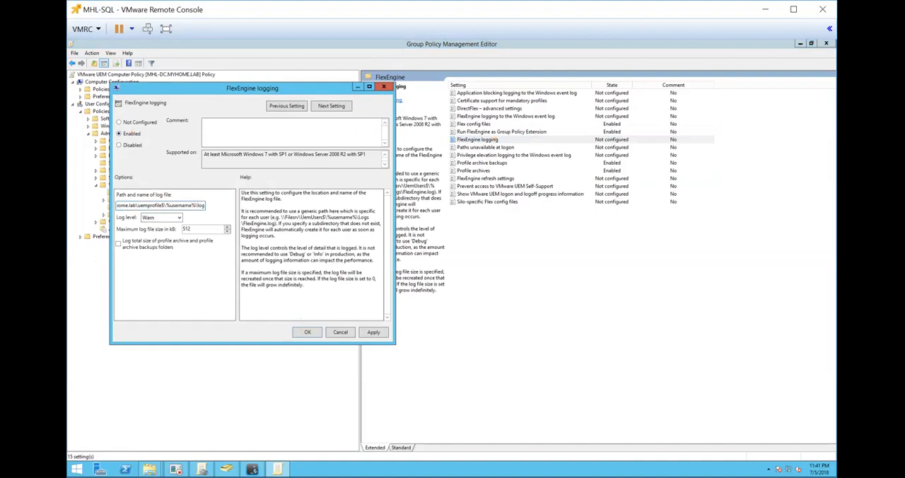
text(\log)
key(BackSpace)
key(BackSpace)
key(BackSpace)
text(Flexengine.log)
click(375, 333)
click(307, 331)
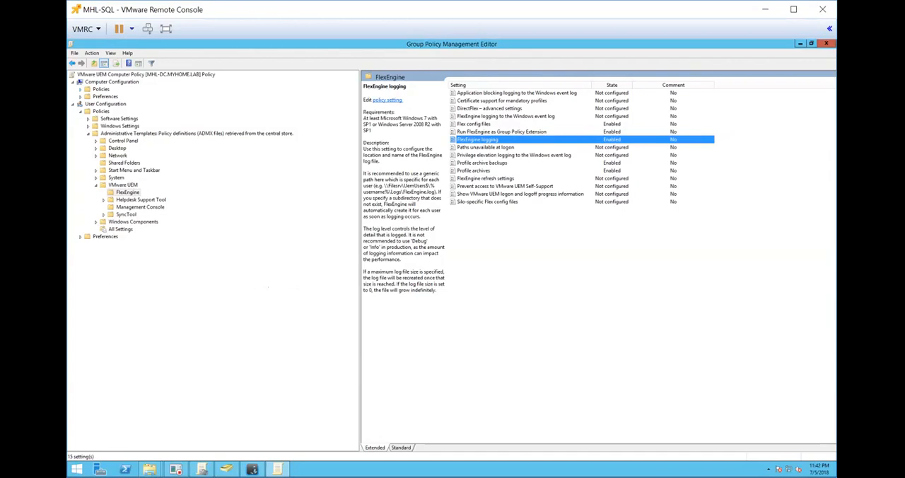
Review the Always wait for the network at computer startup and logon policy in the Computer Configuration System Logon settings.
click(80, 89)
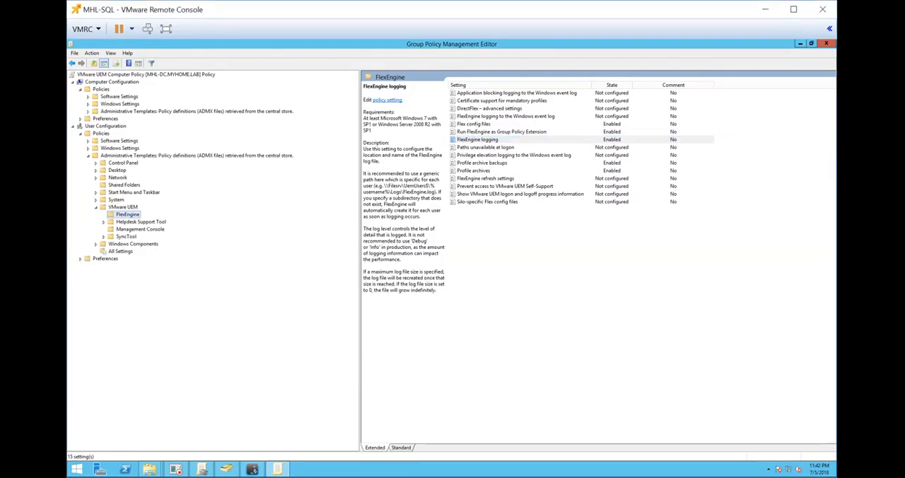
click(88, 111)
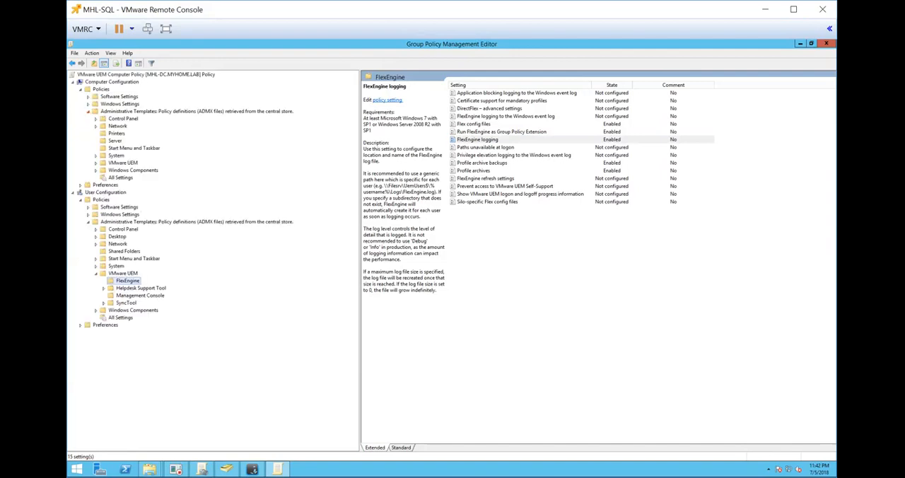
click(96, 155)
click(121, 302)
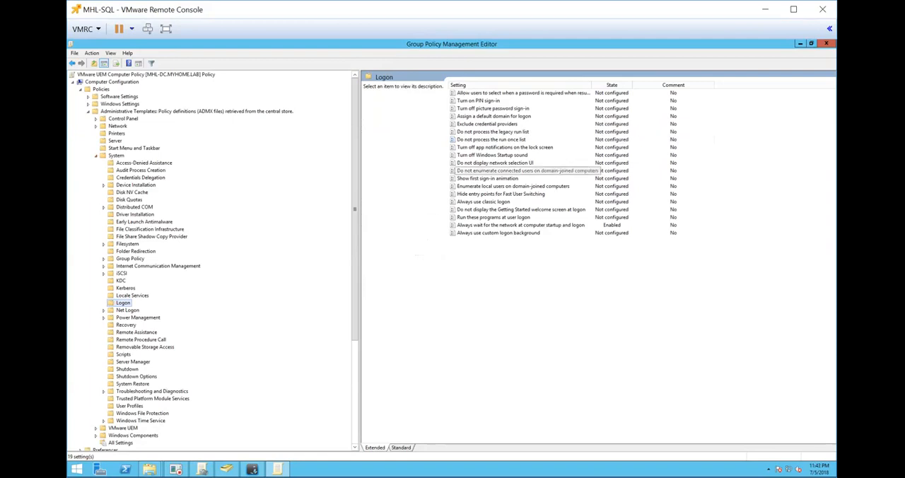
click(499, 84)
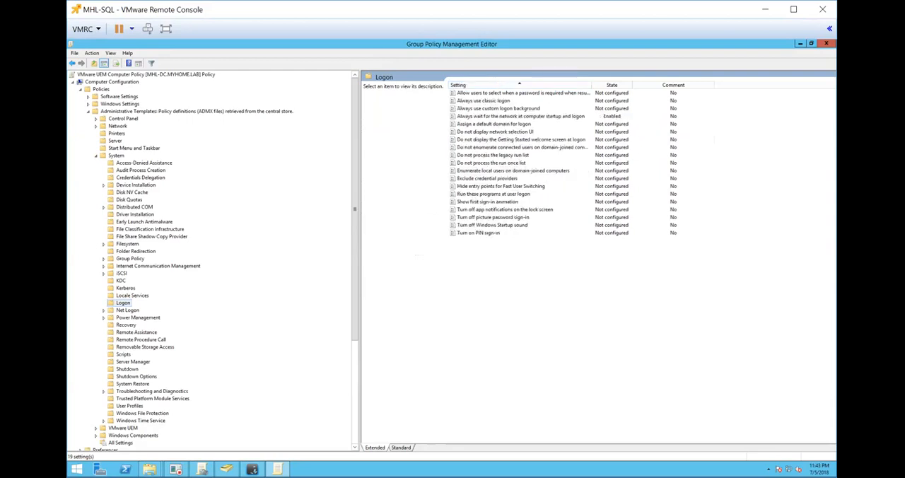
double_click(489, 116)
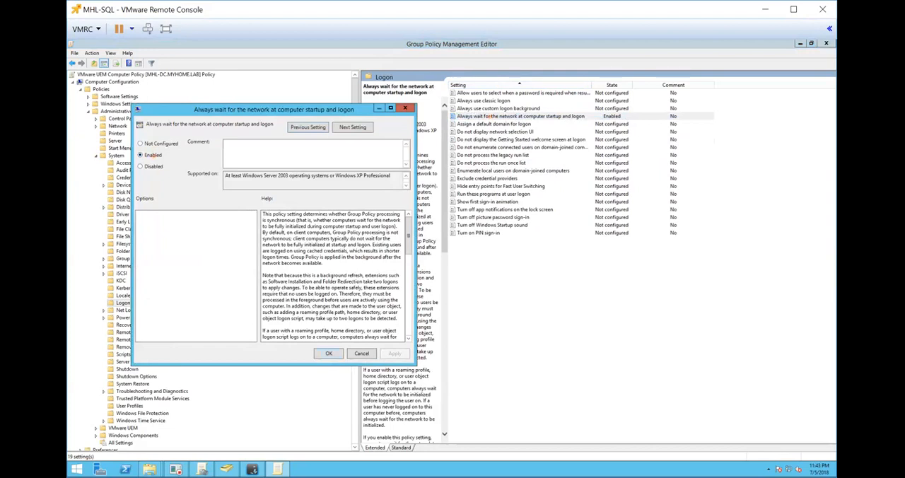
click(322, 350)
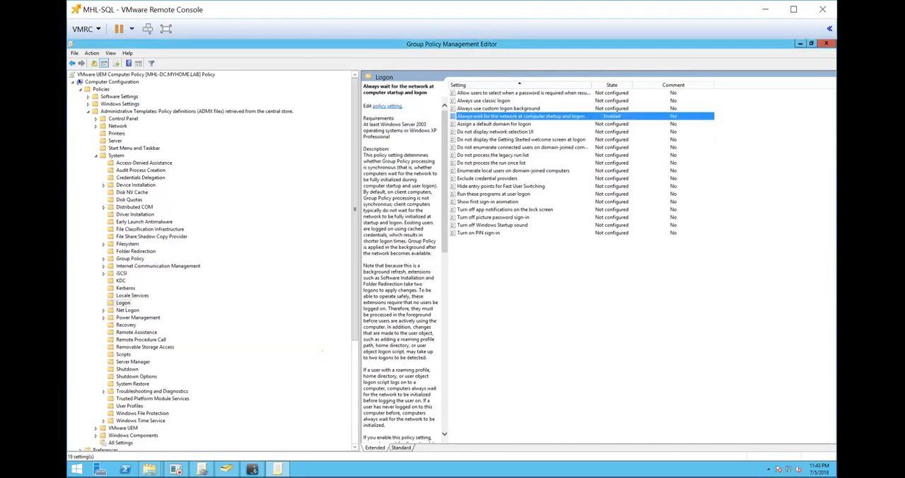
Enable the Configure user Group Policy loopback processing mode policy in the computer's Group Policy settings with the mode set to Merge.
key(alt+Tab)
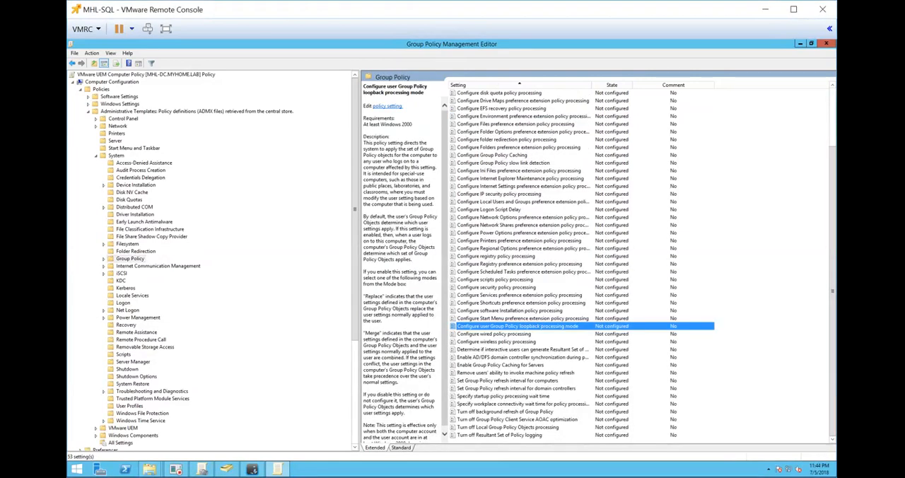
double_click(469, 327)
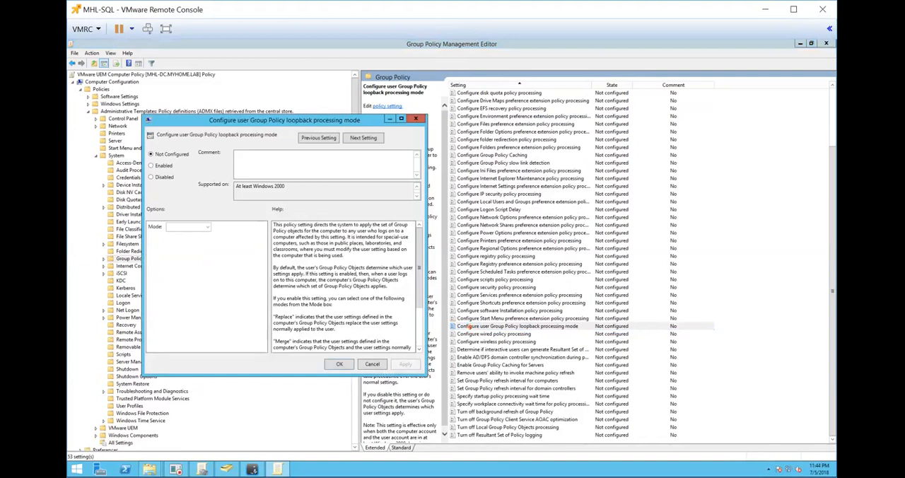
click(151, 166)
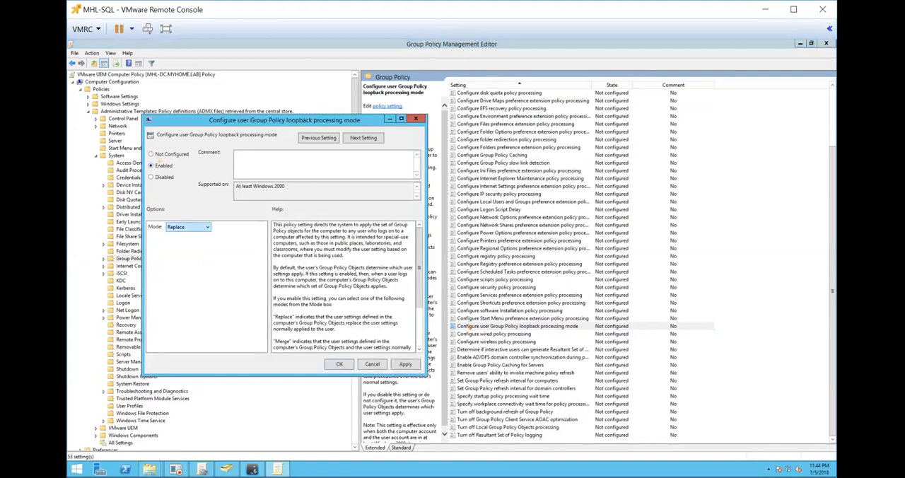
click(197, 226)
click(189, 235)
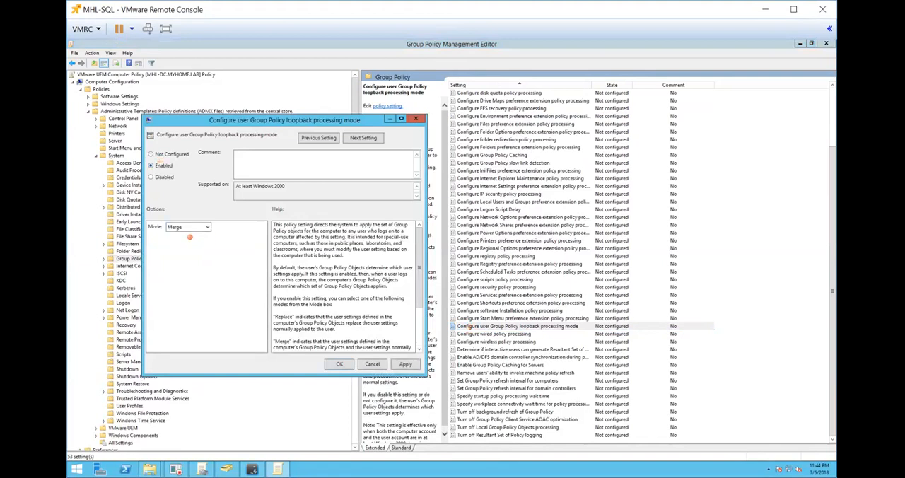
click(405, 364)
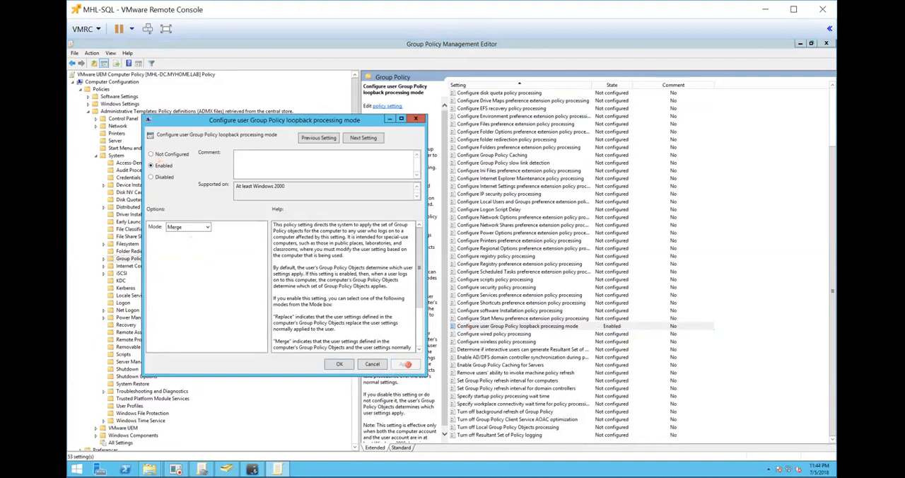
click(339, 364)
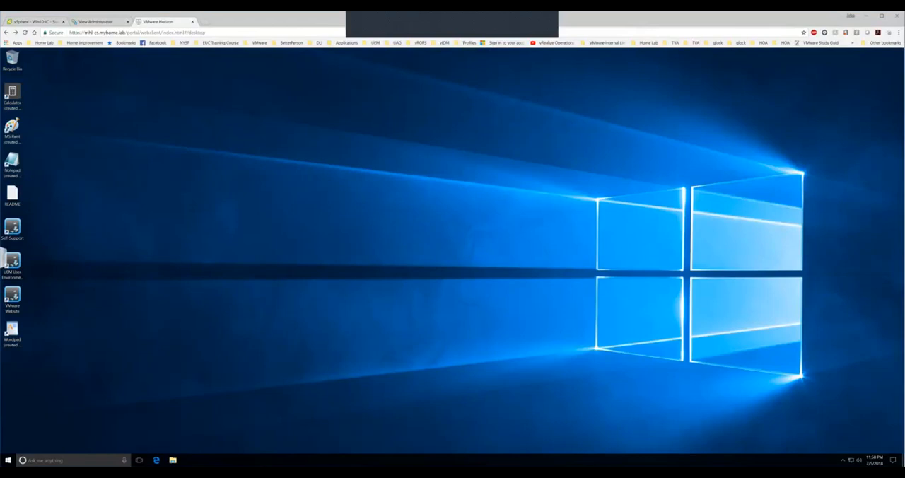
Examine the MS Paint, Notepad, README, Self-Support, UEM and Wordpad desktop icons in the VMware Horizon desktop session.
click(12, 128)
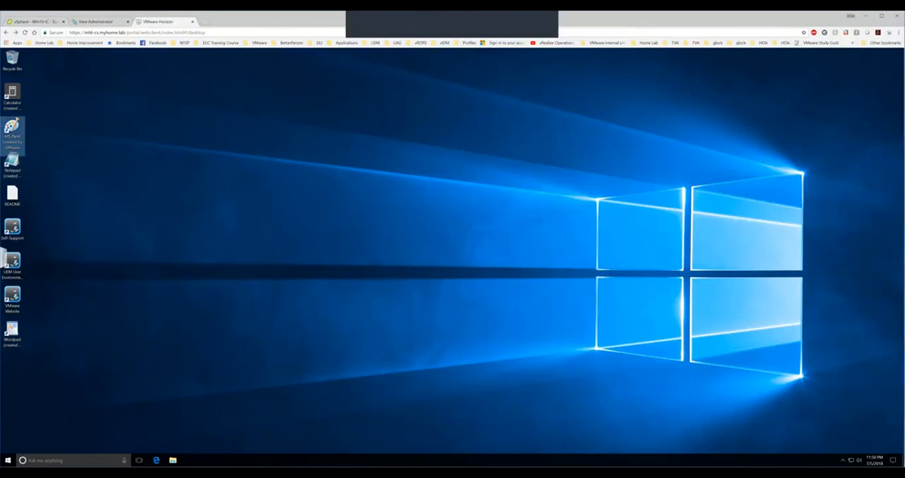
click(12, 162)
click(12, 195)
click(12, 229)
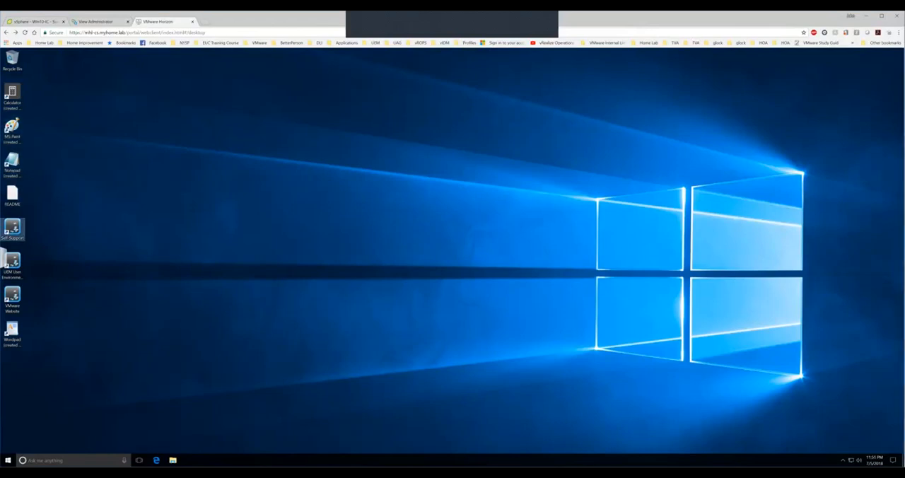
click(12, 264)
click(12, 334)
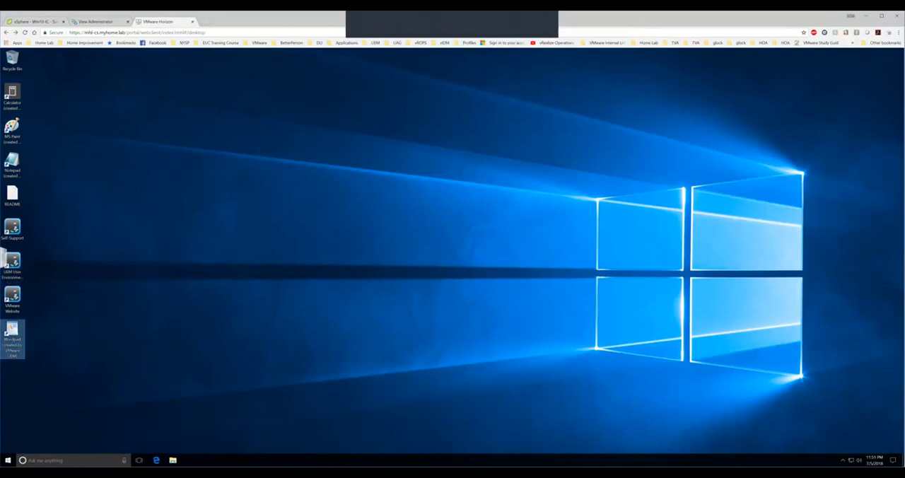